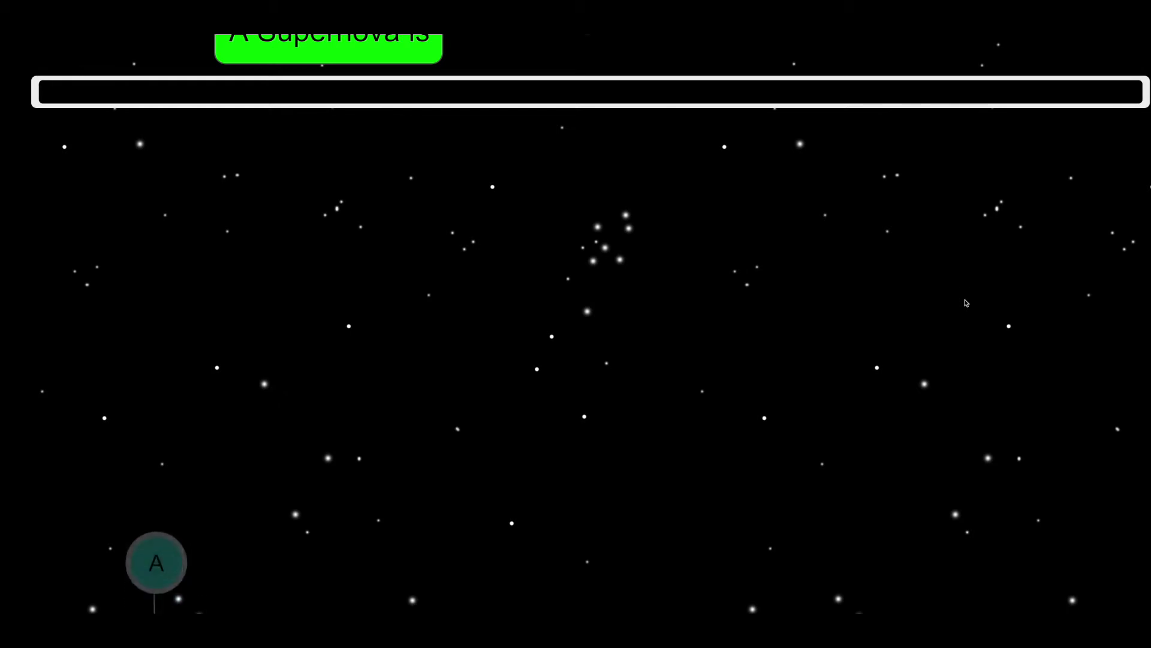
# Play through the finished quiz slide's animations to reveal the hanging answer circles one after another.
pyautogui.click(966, 303)
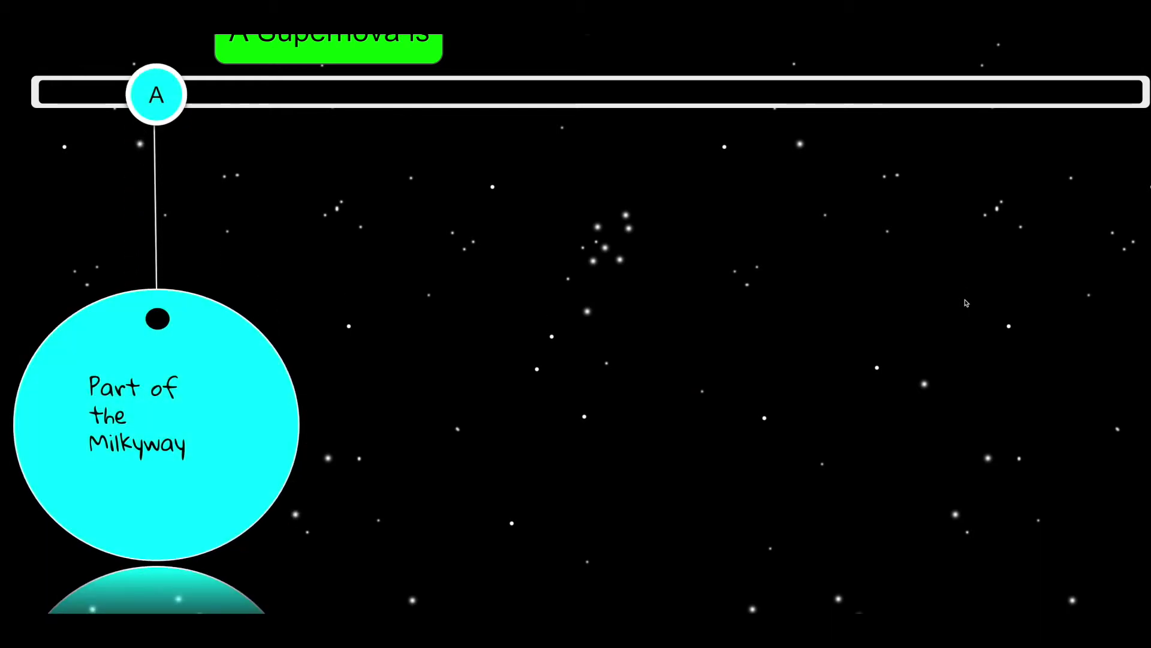
pyautogui.click(966, 303)
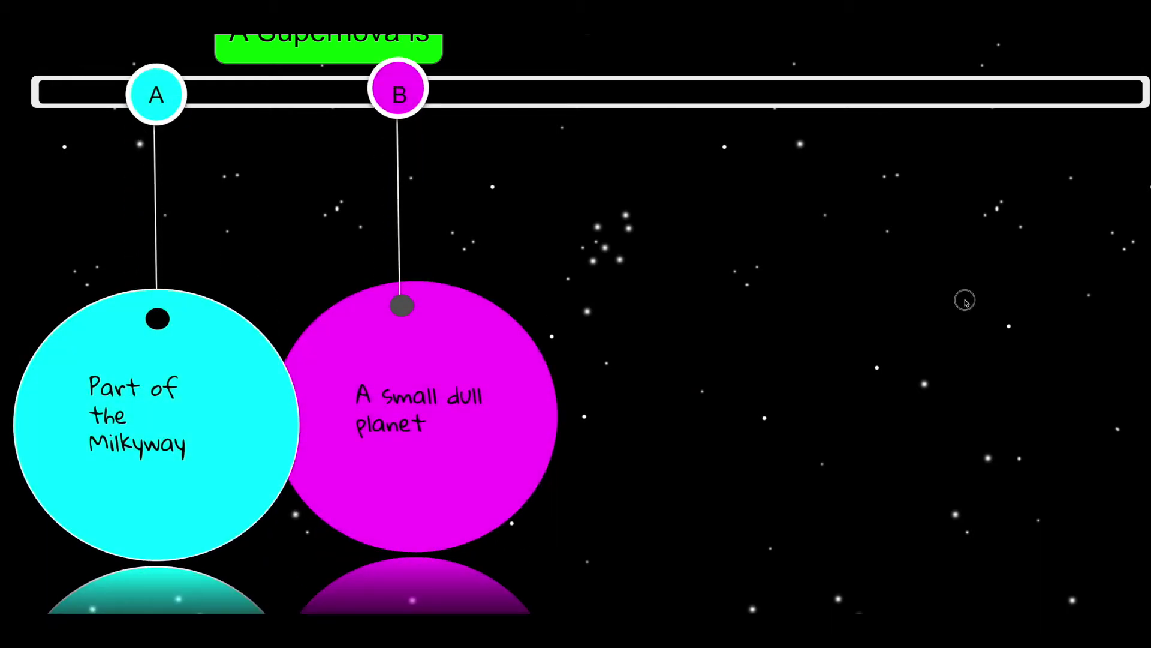
pyautogui.click(966, 300)
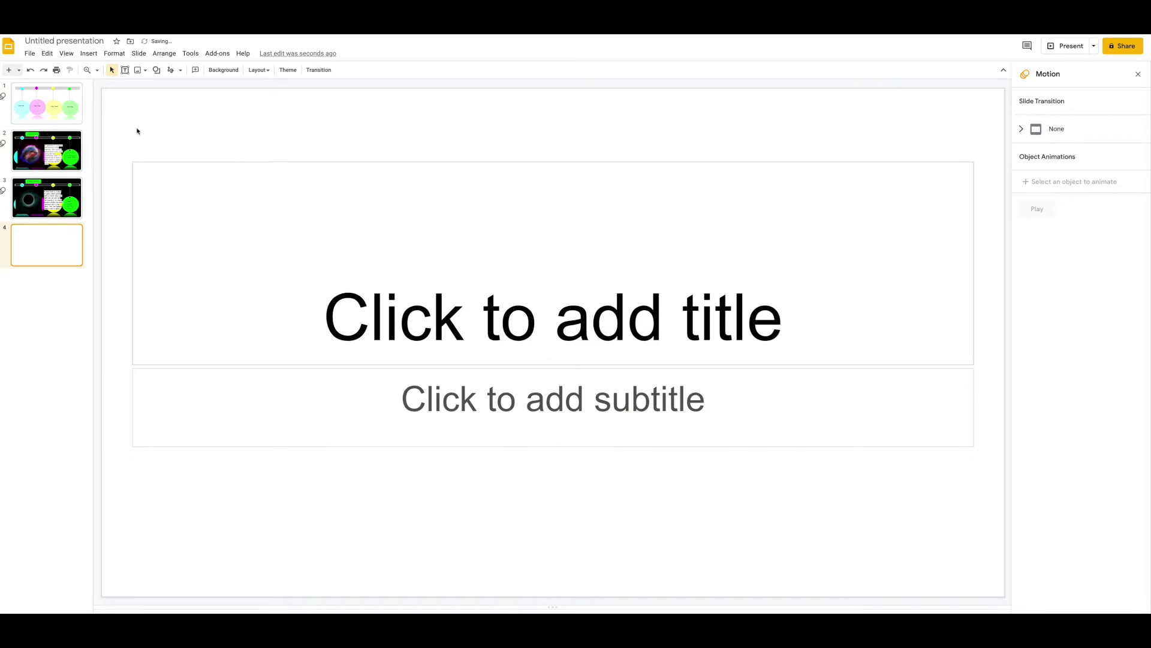
# Remove the title and subtitle placeholders from slide 4 and draw a large circle in the slide's lower-left area.
pyautogui.moveTo(136, 130); pyautogui.dragTo(990, 480)
pyautogui.press('Delete')
pyautogui.click(157, 69)
pyautogui.moveTo(169, 89)
pyautogui.click(229, 108)
pyautogui.moveTo(191, 323); pyautogui.dragTo(405, 542)
pyautogui.moveTo(282, 467); pyautogui.dragTo(206, 434)
# Fill the large circle with cyan.
pyautogui.click(195, 70)
pyautogui.click(249, 181)
pyautogui.press('Escape')
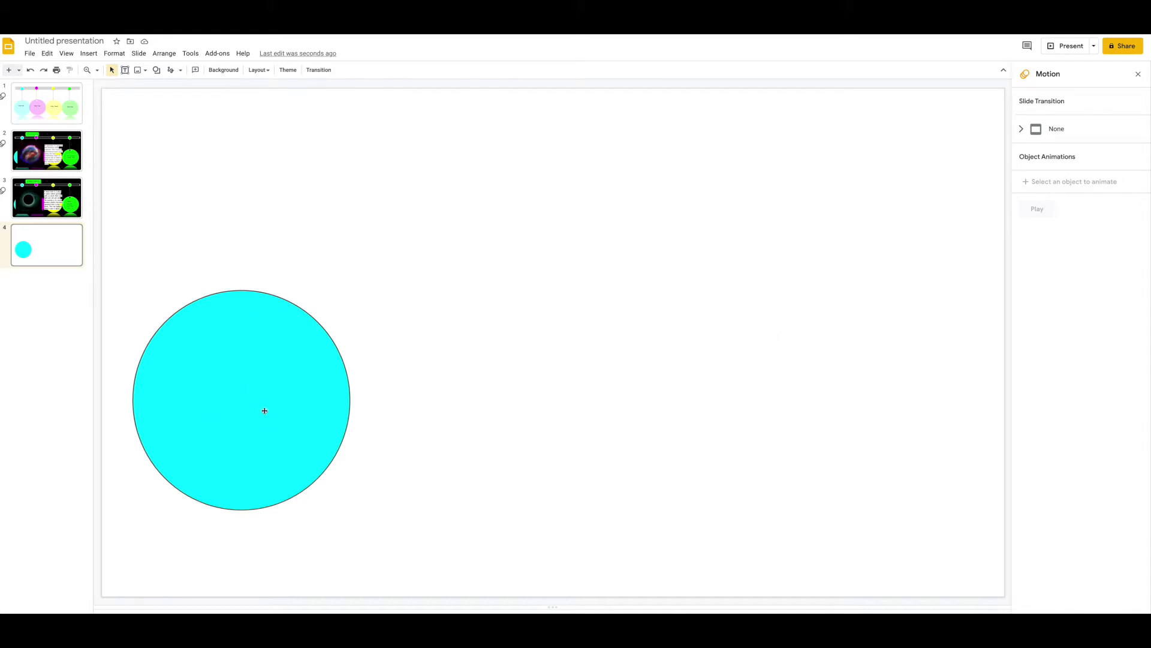
# Copy the cyan circle and paste it three times to get four identical circles.
pyautogui.rightClick(229, 371)
pyautogui.click(258, 117)
pyautogui.rightClick(355, 244)
pyautogui.click(387, 279)
pyautogui.rightClick(306, 358)
pyautogui.click(333, 105)
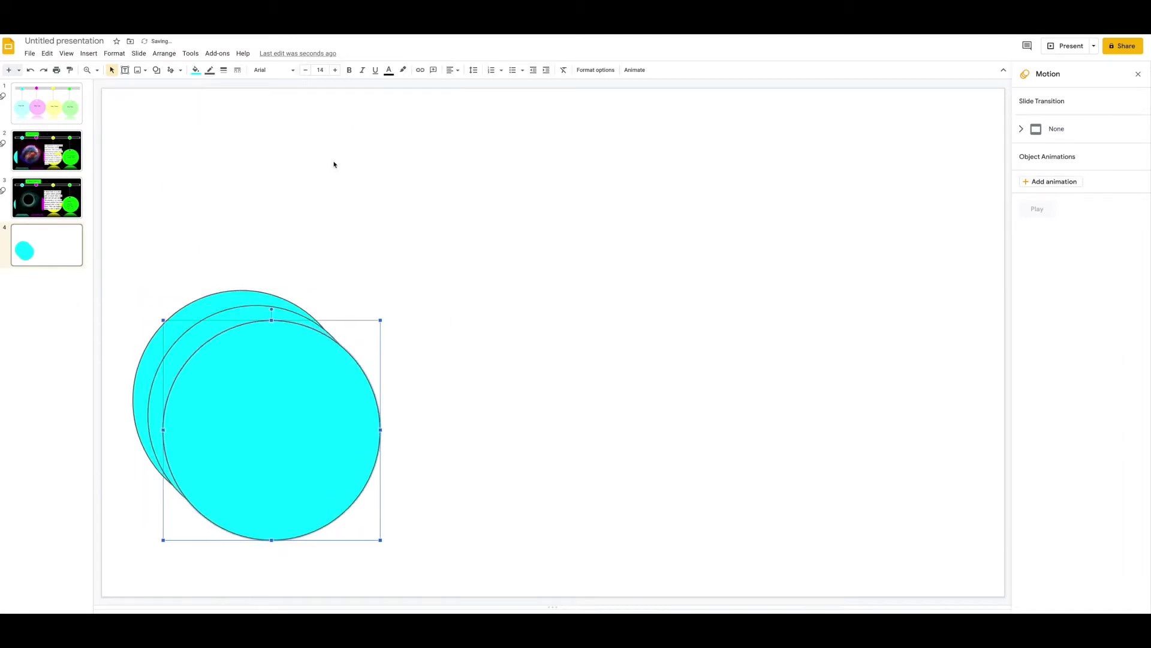
pyautogui.rightClick(282, 377)
pyautogui.click(328, 118)
# Spread the four large cyan circles out in a row across the lower half of the slide.
pyautogui.moveTo(317, 415); pyautogui.dragTo(877, 403)
pyautogui.moveTo(678, 399); pyautogui.dragTo(617, 401)
pyautogui.moveTo(336, 406); pyautogui.dragTo(434, 400)
pyautogui.click(513, 409)
pyautogui.moveTo(514, 408); pyautogui.dragTo(542, 409)
pyautogui.moveTo(409, 432); pyautogui.dragTo(471, 435)
pyautogui.click(161, 166)
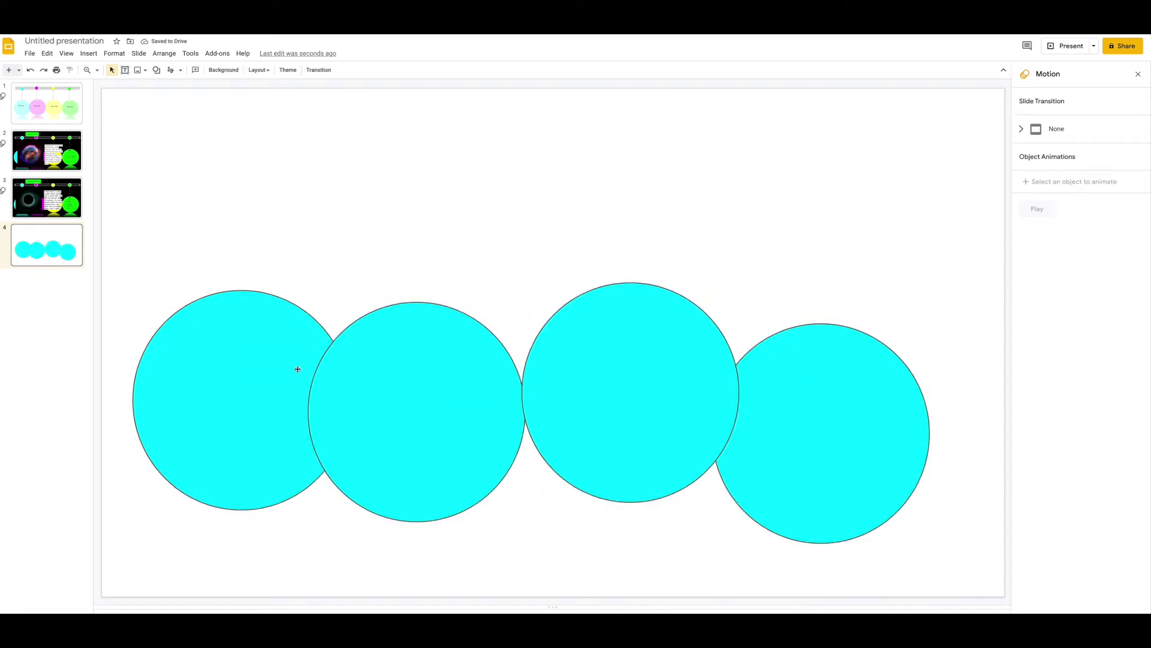
# Draw a long, thin rounded rectangle across the upper part of the slide, above the circles.
pyautogui.click(156, 70)
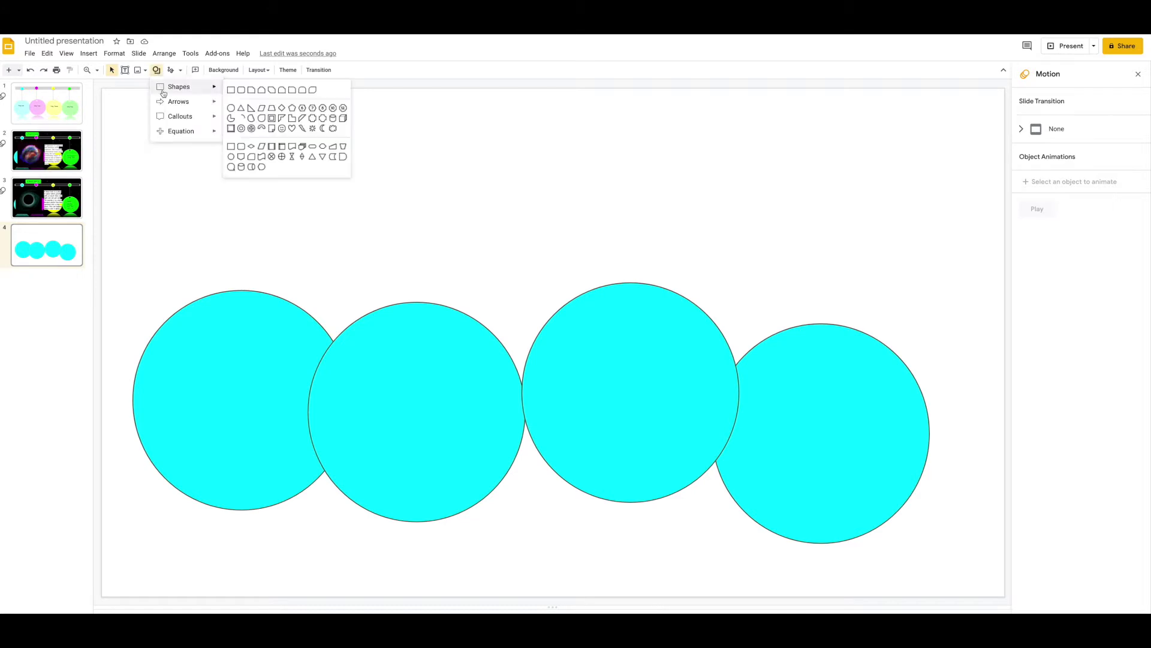
pyautogui.click(241, 90)
pyautogui.moveTo(145, 146); pyautogui.dragTo(969, 198)
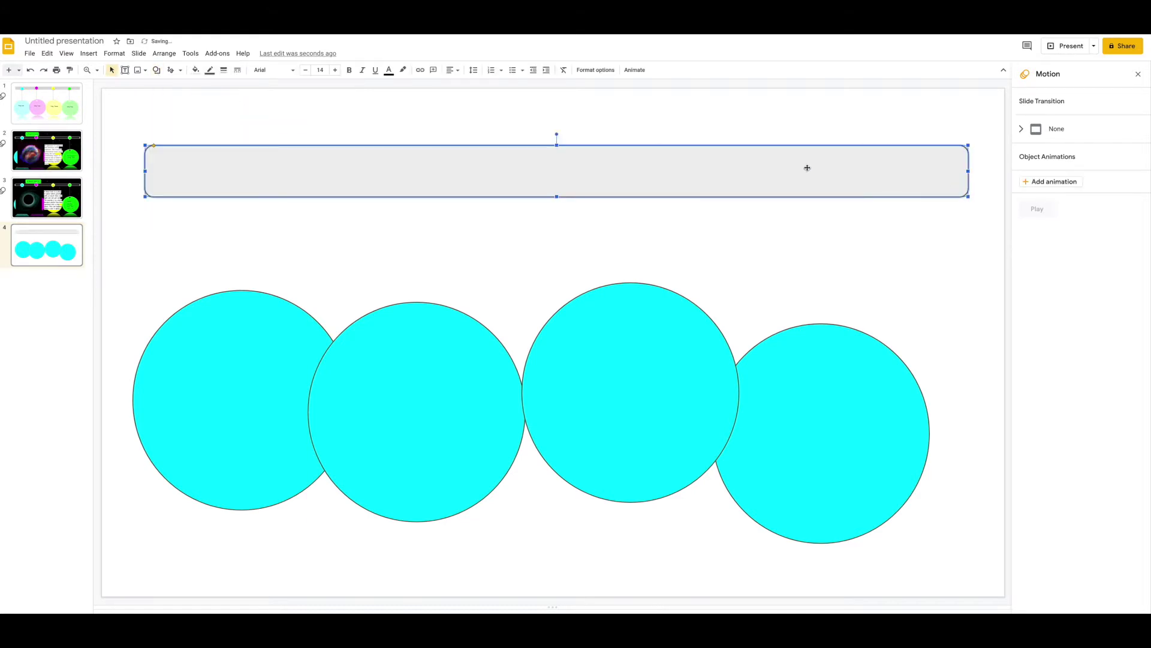
# Duplicate the rounded bar and resize the copy so it sits inside the original with a narrow border all around.
pyautogui.rightClick(181, 176)
pyautogui.click(204, 204)
pyautogui.rightClick(216, 173)
pyautogui.click(245, 216)
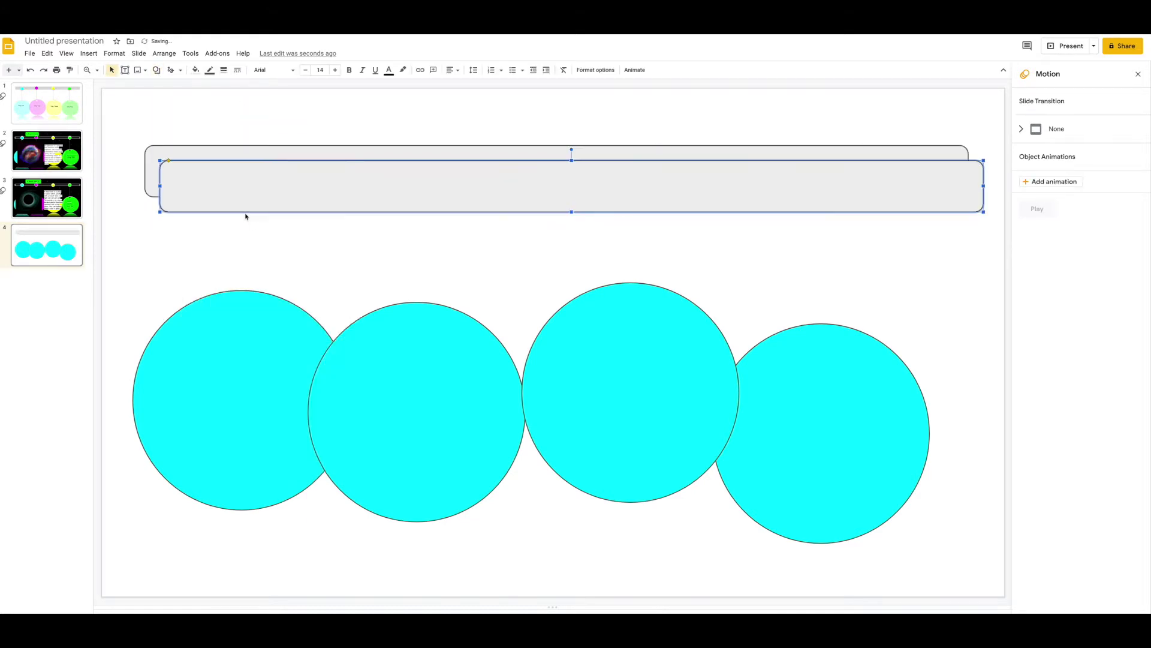
pyautogui.moveTo(572, 212); pyautogui.dragTo(572, 200)
pyautogui.moveTo(160, 180); pyautogui.dragTo(203, 180)
# Fill the inner rounded bar with black.
pyautogui.click(196, 70)
pyautogui.click(201, 119)
pyautogui.click(240, 216)
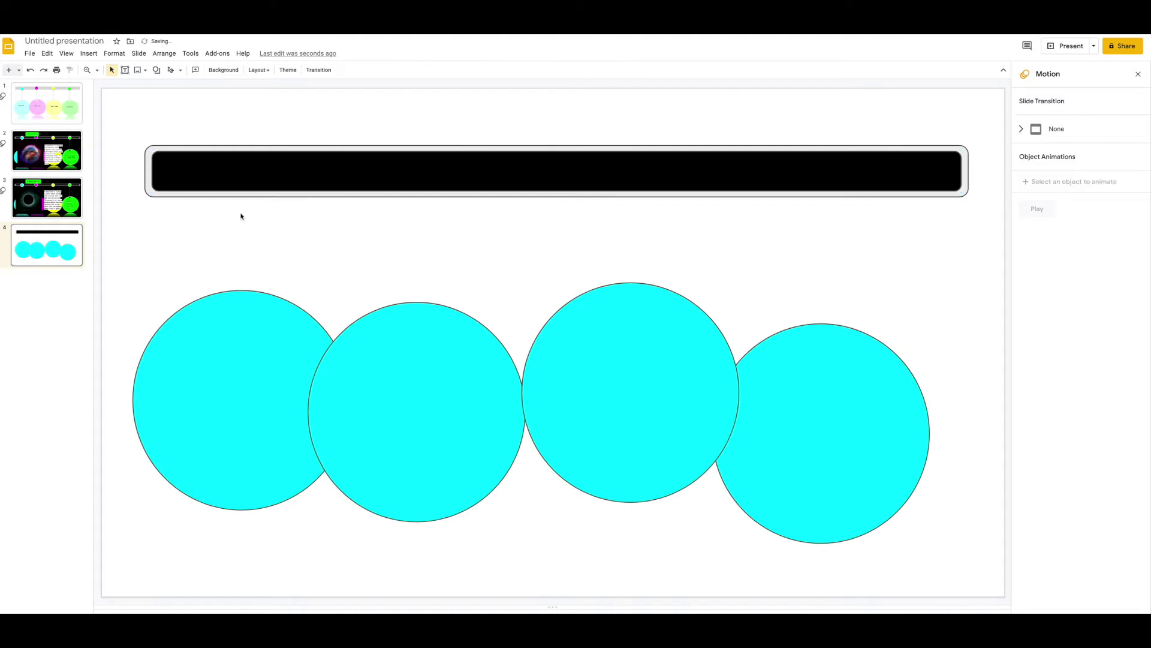
# Group the black inner bar with the grey outer bar.
pyautogui.click(479, 183)
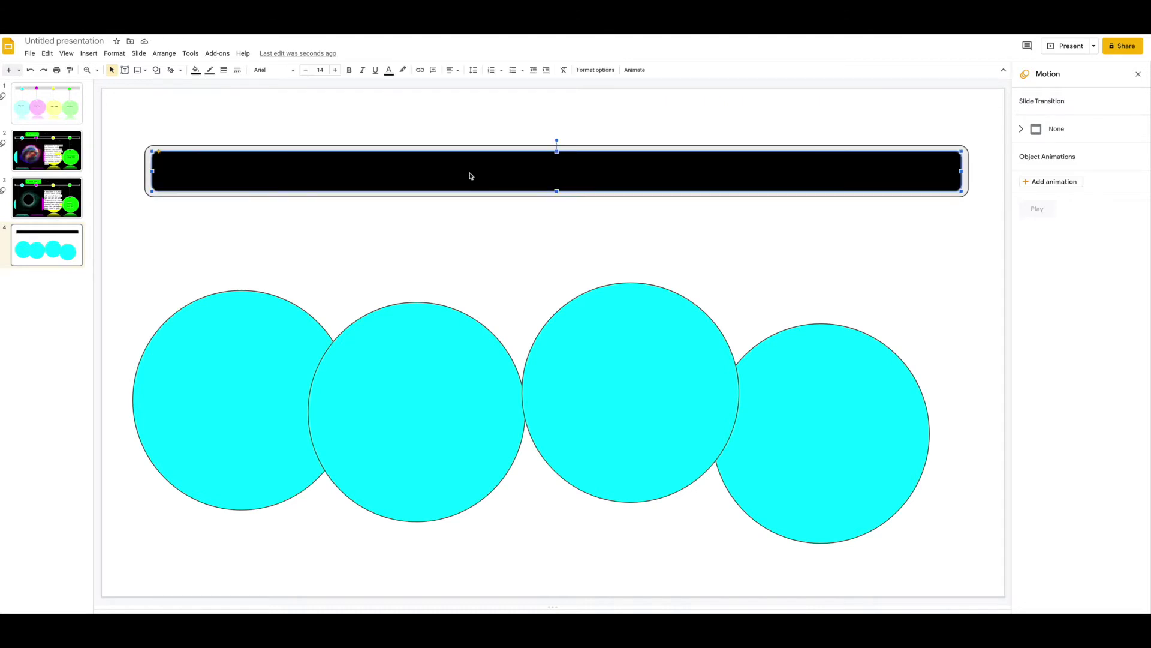
pyautogui.click(440, 195)
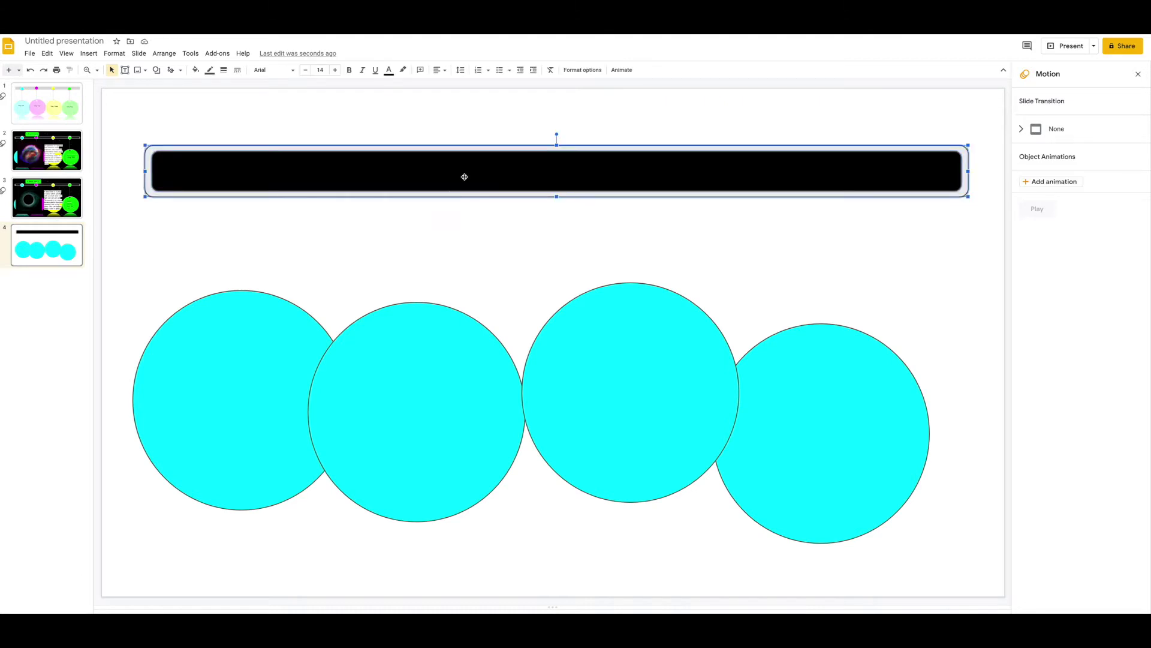
pyautogui.rightClick(465, 175)
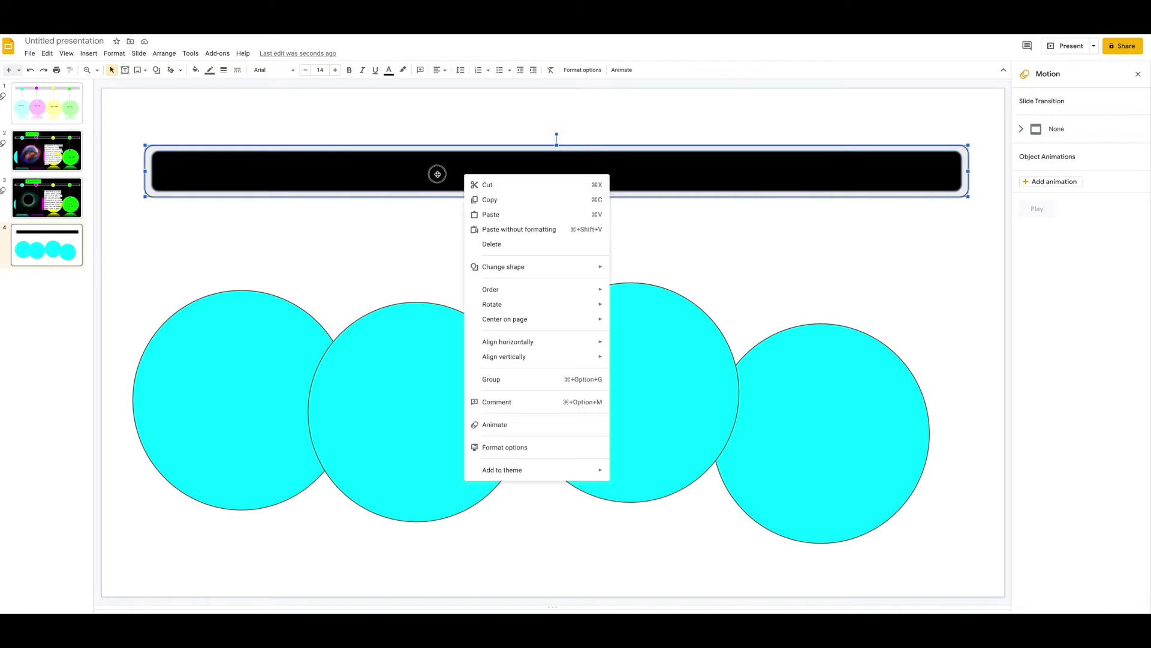
pyautogui.click(439, 174)
pyautogui.rightClick(437, 175)
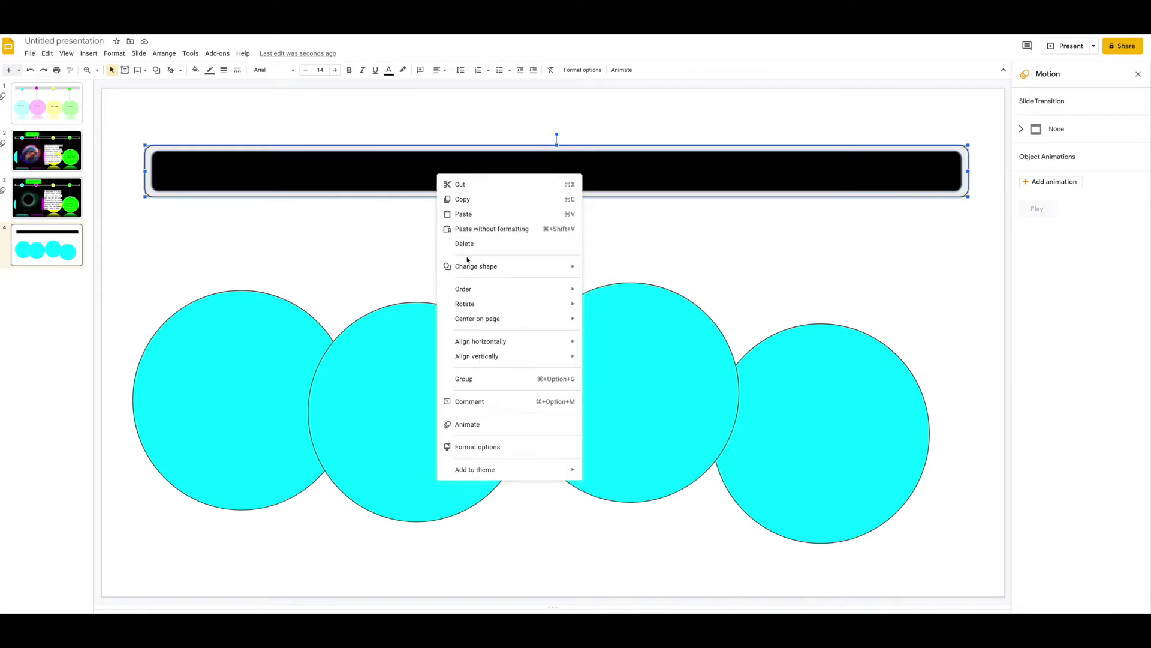
pyautogui.click(470, 379)
pyautogui.click(556, 232)
# Reduce the grouped bar to about half its height and position it slightly higher on the slide.
pyautogui.click(559, 180)
pyautogui.moveTo(553, 189); pyautogui.dragTo(541, 153)
pyautogui.click(547, 181)
pyautogui.click(530, 216)
# Copy the leftmost large circle, shrink the copy to a small disc and place it on the bar near its left end.
pyautogui.click(257, 317)
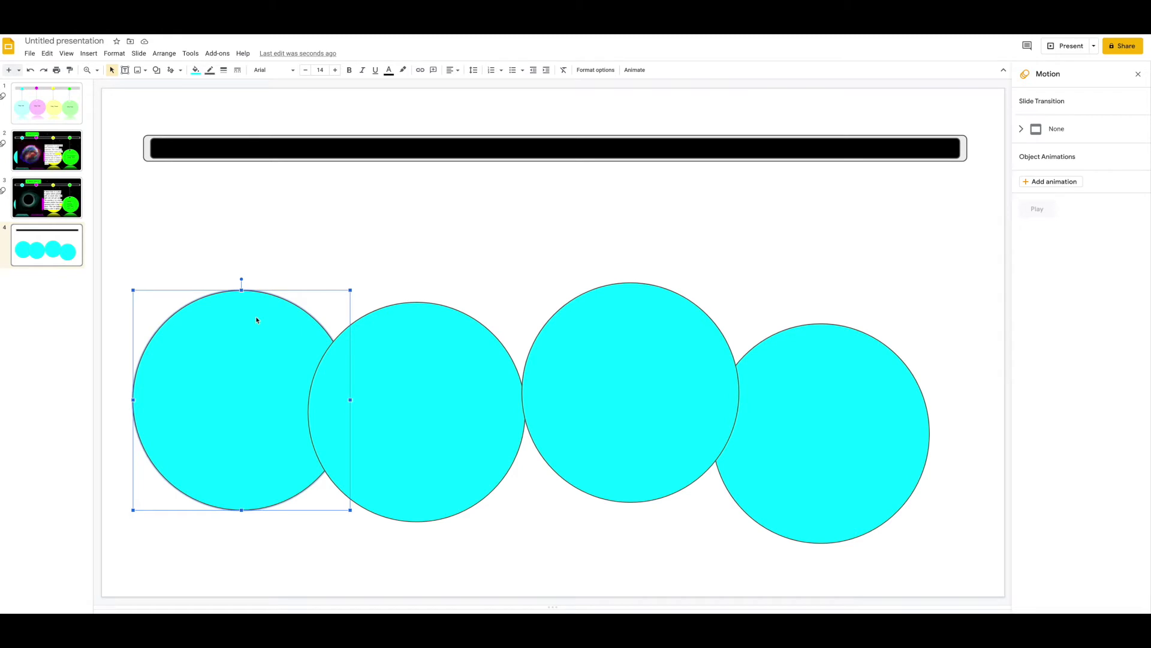
pyautogui.rightClick(255, 318)
pyautogui.click(277, 344)
pyautogui.rightClick(300, 233)
pyautogui.click(326, 269)
pyautogui.moveTo(306, 498); pyautogui.dragTo(308, 299)
pyautogui.moveTo(367, 322); pyautogui.dragTo(225, 160)
# Duplicate the small disc three times and space the copies along the bar above the other large circles.
pyautogui.hotkey('ctrl', 'd')
pyautogui.hotkey('ctrl', 'd')
pyautogui.hotkey('ctrl', 'd')
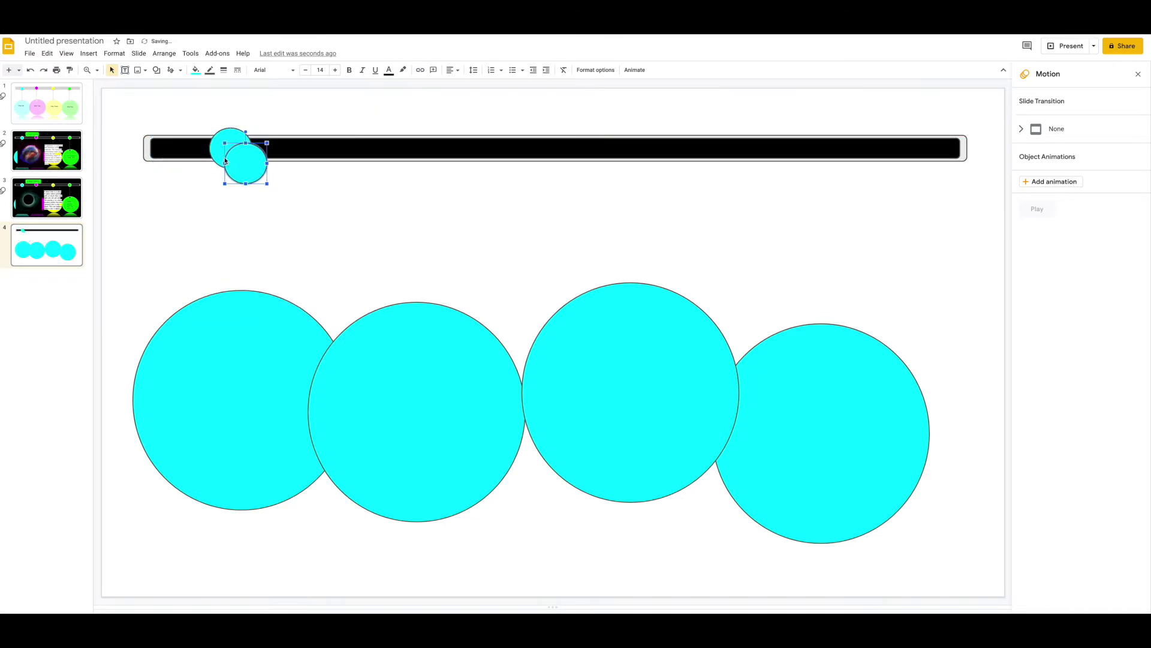
pyautogui.moveTo(443, 164); pyautogui.dragTo(394, 139)
pyautogui.moveTo(262, 180); pyautogui.dragTo(617, 152)
pyautogui.moveTo(246, 165); pyautogui.dragTo(837, 159)
pyautogui.click(900, 280)
# Reposition the four large circles into a more evenly spaced row beneath the small discs.
pyautogui.moveTo(280, 399); pyautogui.dragTo(277, 402)
pyautogui.moveTo(403, 389); pyautogui.dragTo(416, 380)
pyautogui.moveTo(605, 372); pyautogui.dragTo(620, 371)
pyautogui.moveTo(784, 370); pyautogui.dragTo(817, 334)
pyautogui.click(905, 263)
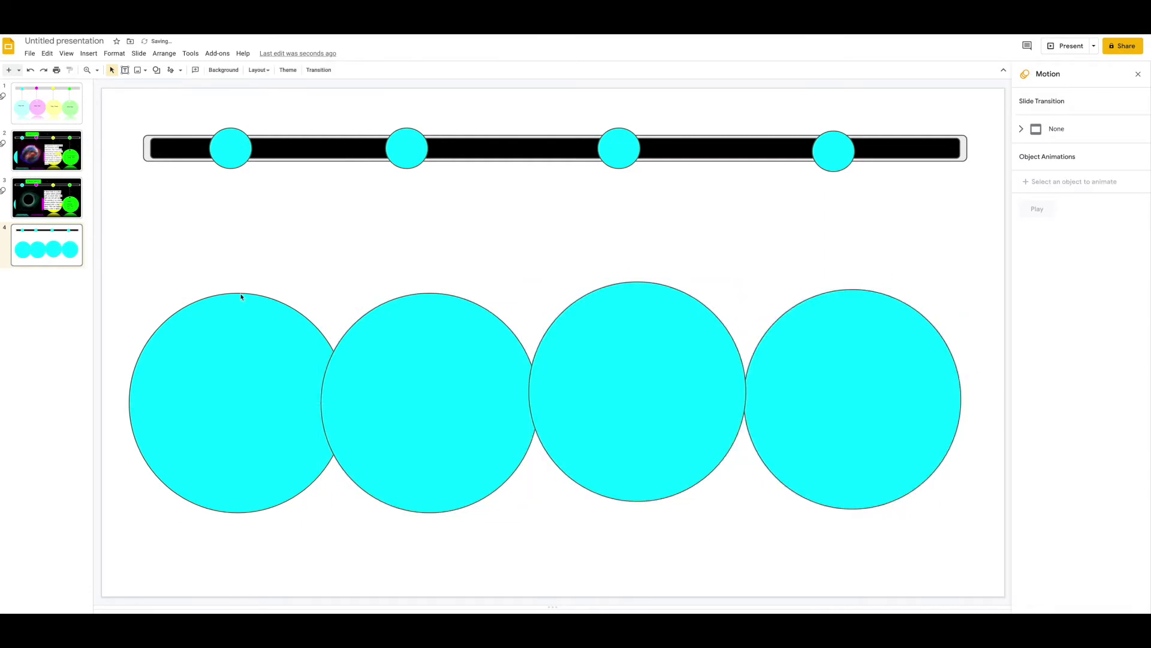
# Paste another small disc above the leftmost large circle, shrink it to a punch-hole size and give it a custom fill colour.
pyautogui.hotkey('ctrl', 'v')
pyautogui.moveTo(290, 206); pyautogui.dragTo(232, 251)
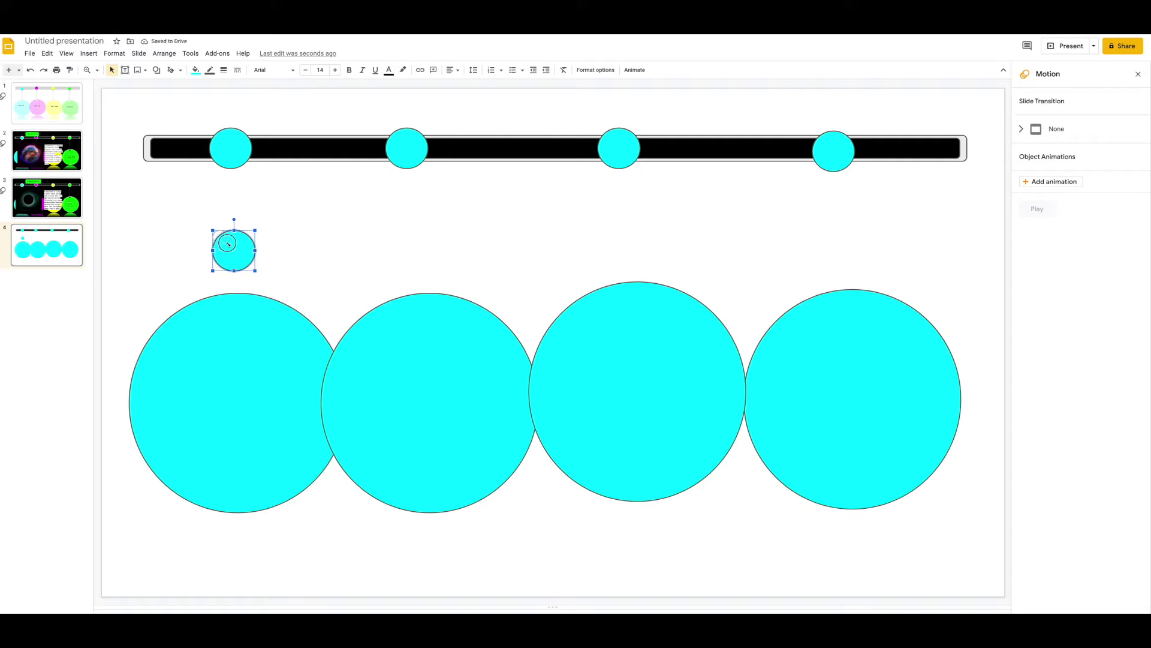
pyautogui.moveTo(256, 271); pyautogui.dragTo(229, 246)
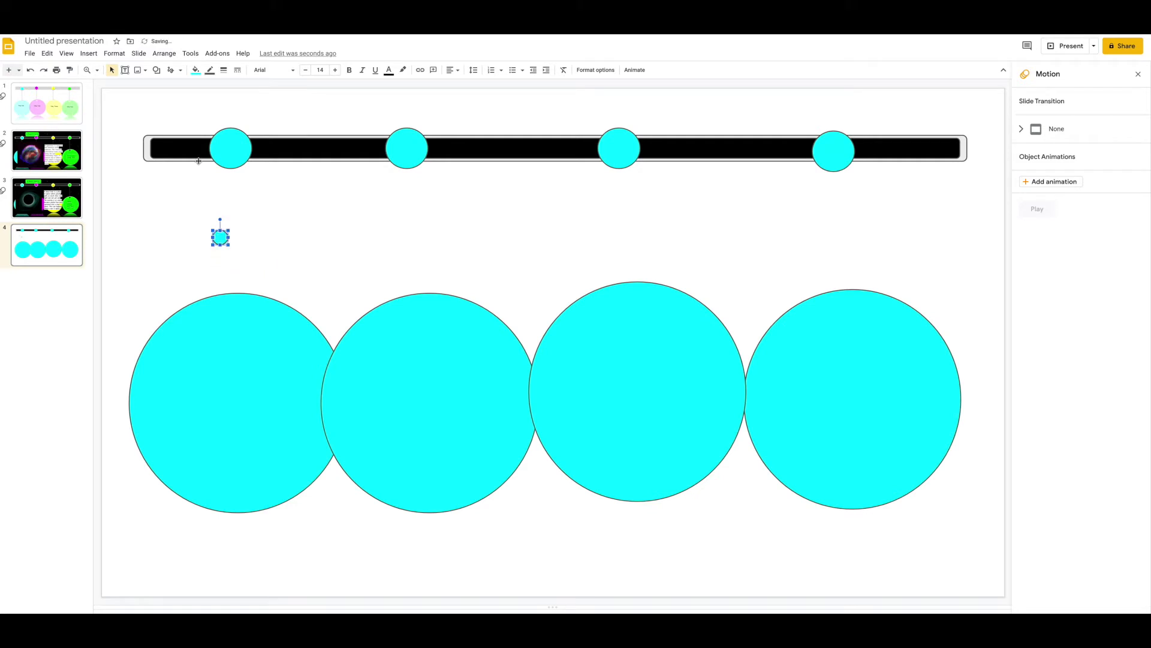
pyautogui.click(197, 71)
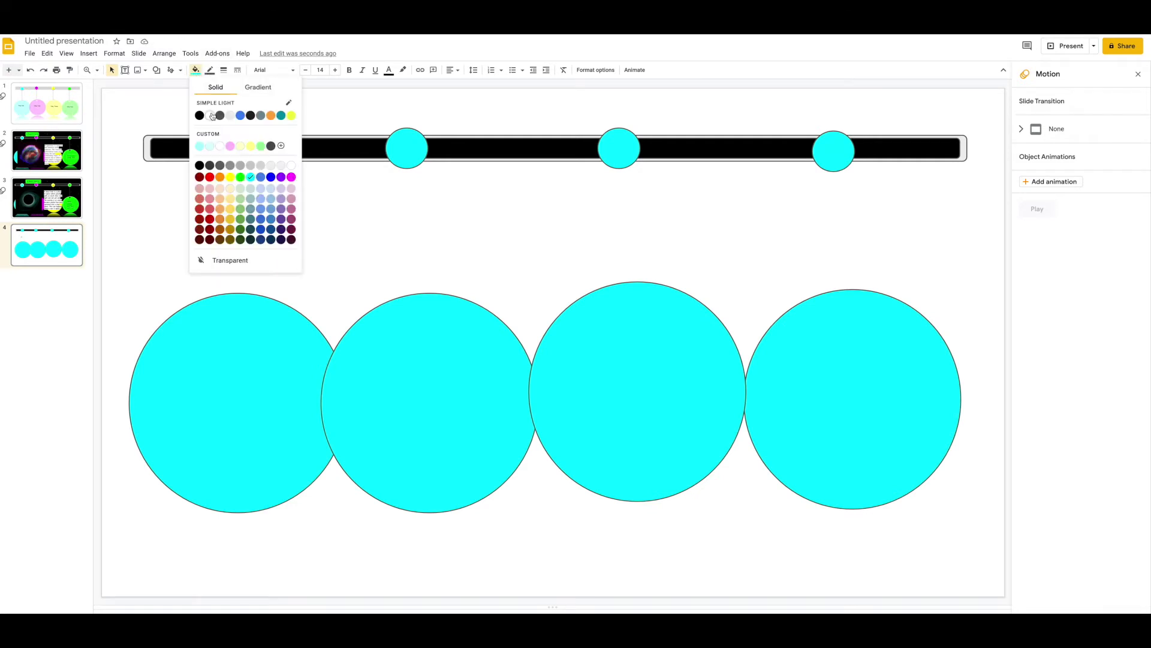
pyautogui.click(220, 146)
pyautogui.click(286, 235)
# Make three copies of the tiny circle and place one near the top of each of the first two large circles.
pyautogui.click(221, 241)
pyautogui.hotkey('ctrl', 'd')
pyautogui.hotkey('ctrl', 'd')
pyautogui.hotkey('ctrl', 'd')
pyautogui.moveTo(235, 252); pyautogui.dragTo(425, 309)
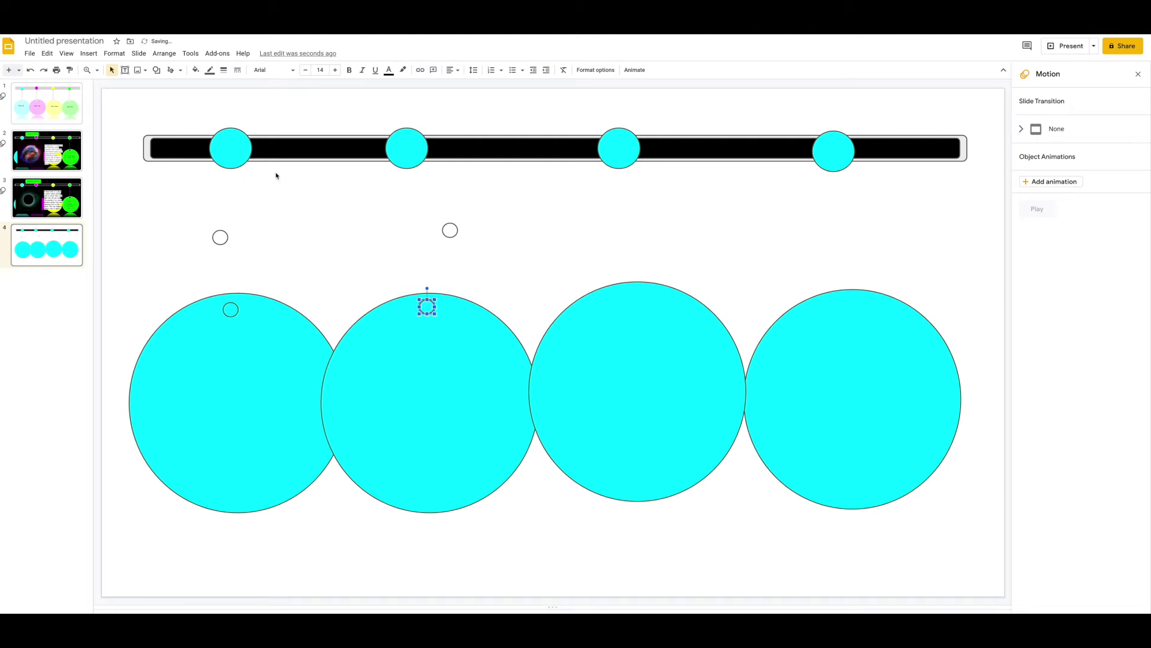
# Fill the tiny hole circles on the first two large circles with white.
pyautogui.click(195, 69)
pyautogui.click(209, 115)
pyautogui.click(231, 309)
pyautogui.click(196, 70)
pyautogui.click(209, 116)
# Place the remaining two tiny circles near the tops of the third and fourth large circles and fill them white.
pyautogui.moveTo(449, 231); pyautogui.dragTo(633, 299)
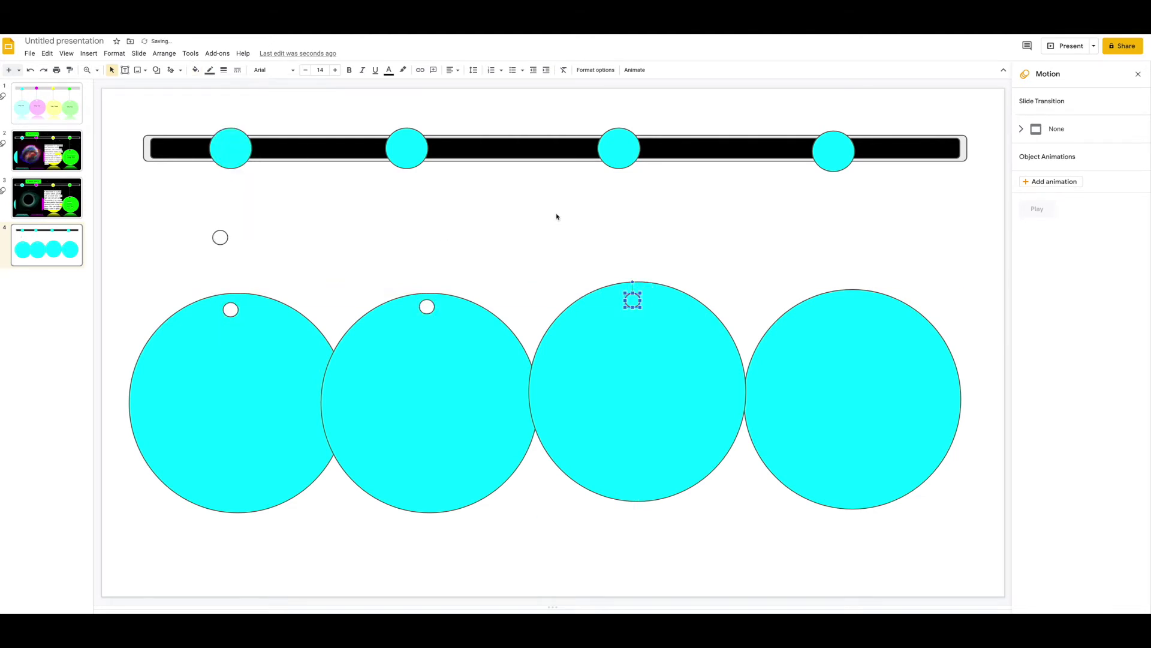
pyautogui.click(196, 69)
pyautogui.click(210, 116)
pyautogui.moveTo(220, 238); pyautogui.dragTo(848, 307)
pyautogui.click(197, 70)
pyautogui.click(210, 116)
# Group the white holes with their large circles for the third and fourth tags, and nudge the fourth tag into place.
pyautogui.click(632, 300)
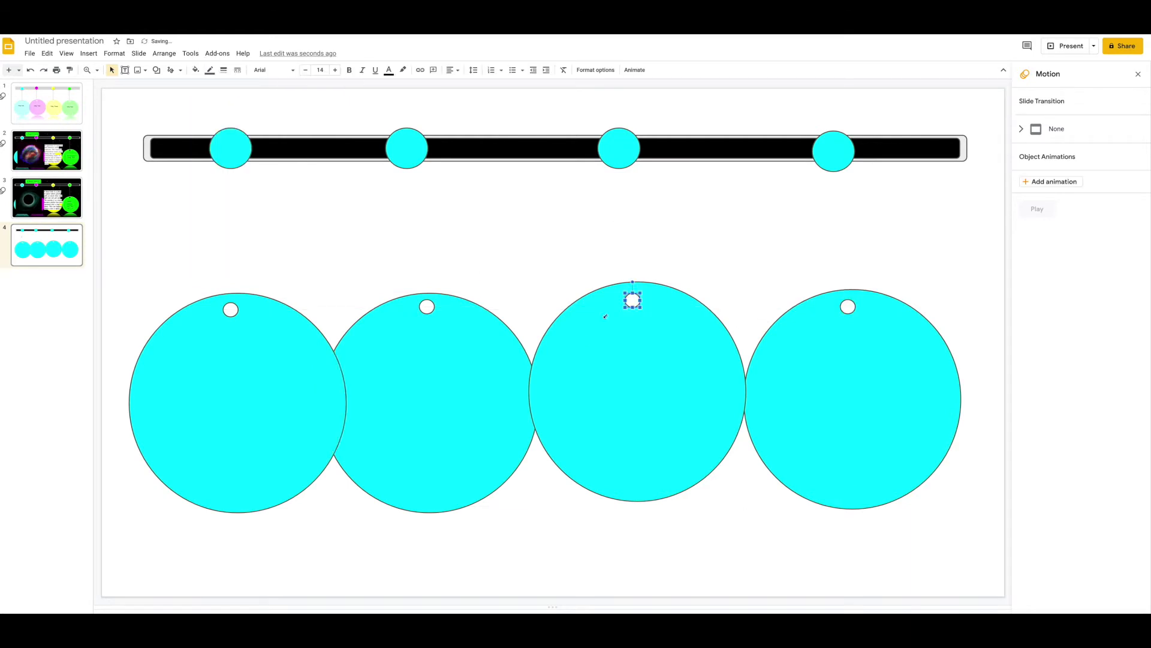
pyautogui.click(585, 345)
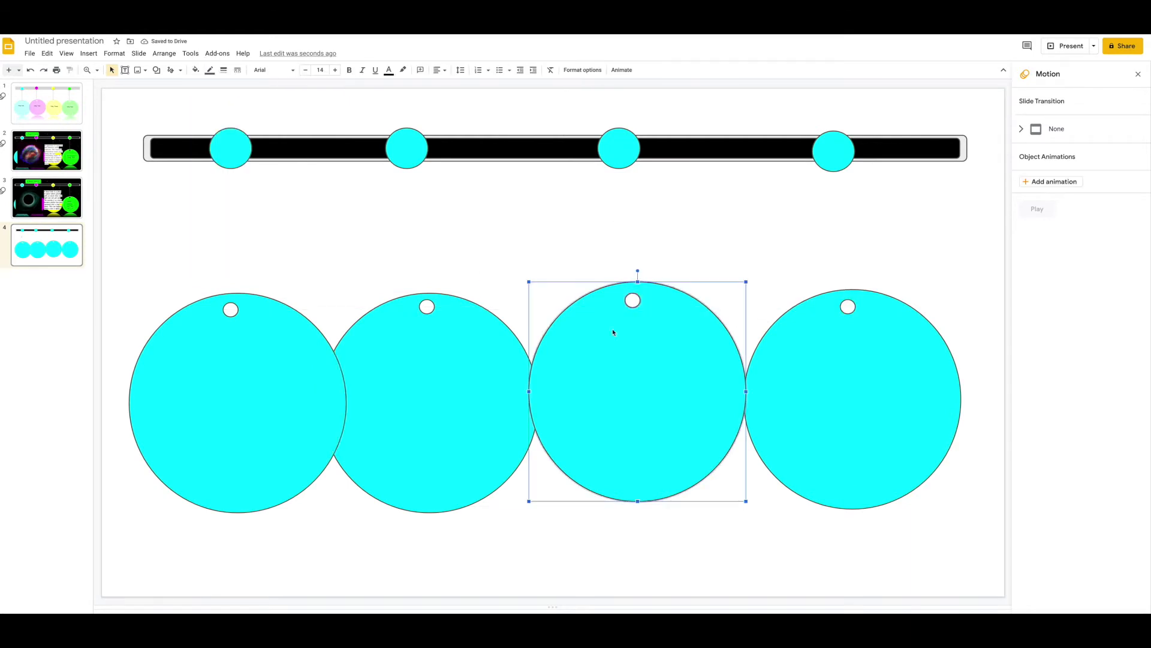
pyautogui.rightClick(633, 302)
pyautogui.click(841, 403)
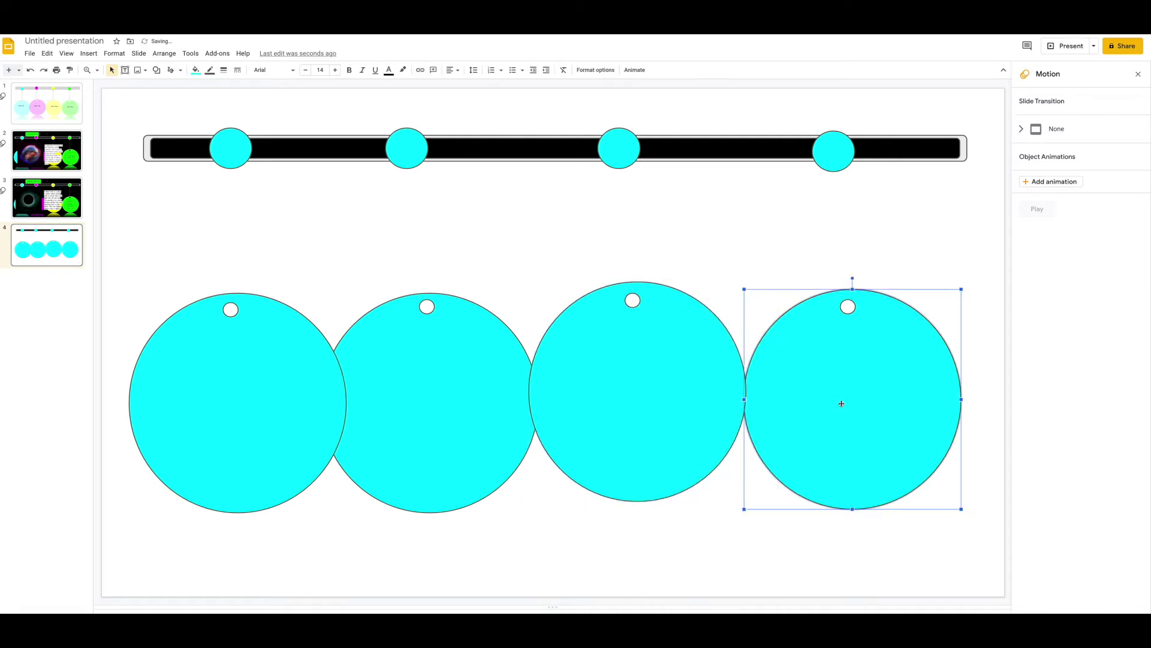
pyautogui.rightClick(849, 315)
pyautogui.moveTo(853, 420)
pyautogui.mouseDown()
pyautogui.moveTo(873, 430)
pyautogui.moveTo(859, 419)
pyautogui.mouseUp()
# Group the white holes with their large circles for the second and first tags.
pyautogui.click(429, 318)
pyautogui.rightClick(427, 308)
pyautogui.click(455, 512)
pyautogui.click(254, 417)
pyautogui.click(230, 310)
pyautogui.rightClick(230, 312)
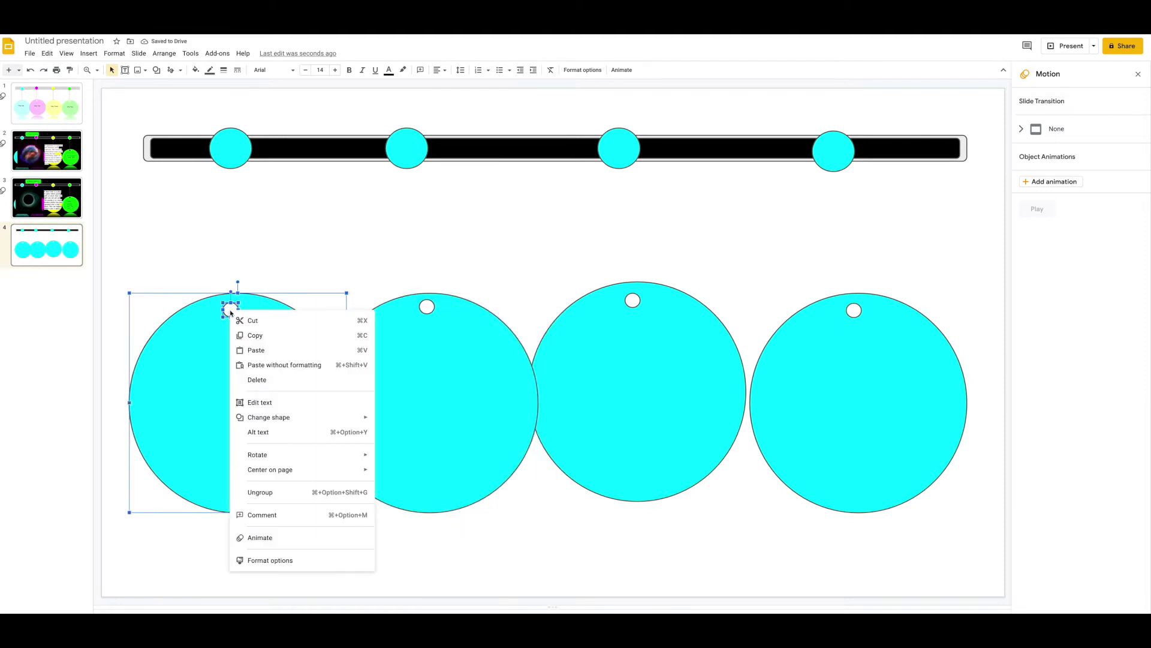
pyautogui.click(520, 599)
# Lower the third circle tag so it lines up with the others in the row.
pyautogui.click(833, 488)
pyautogui.moveTo(695, 464); pyautogui.dragTo(695, 478)
pyautogui.click(483, 473)
pyautogui.click(863, 470)
pyautogui.click(992, 465)
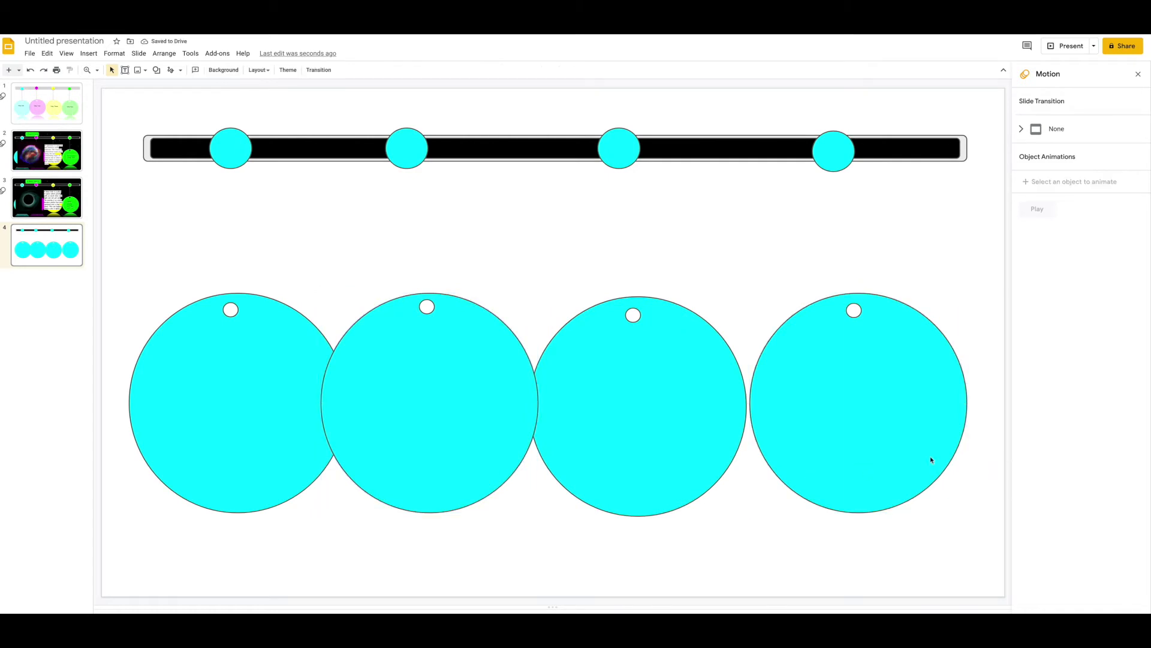
# Draw a vertical line from the first small disc to the hole of the first tag and send it to the back.
pyautogui.click(180, 70)
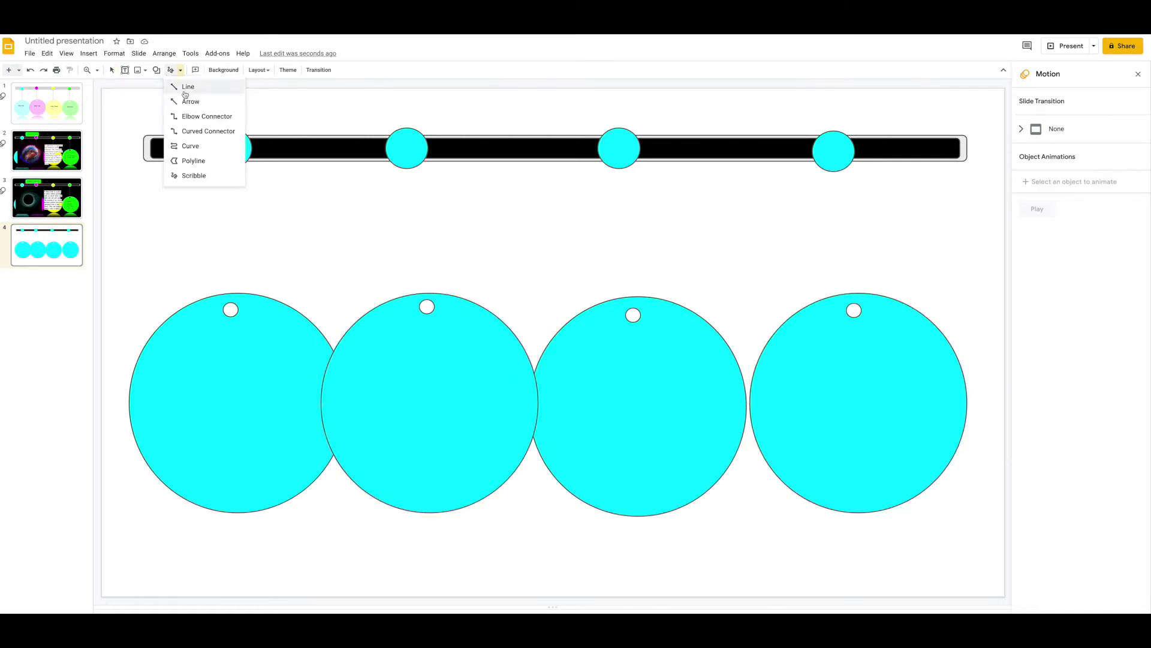
pyautogui.click(187, 88)
pyautogui.moveTo(231, 157); pyautogui.dragTo(230, 304)
pyautogui.click(231, 212)
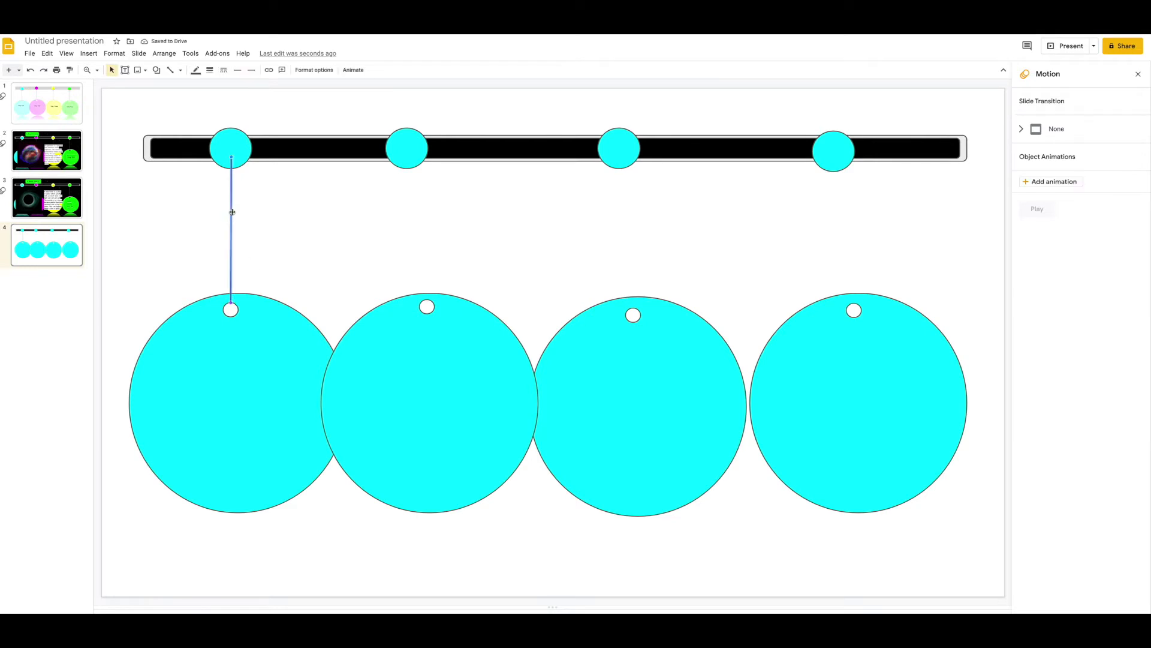
pyautogui.click(164, 53)
pyautogui.moveTo(204, 71)
pyautogui.click(306, 118)
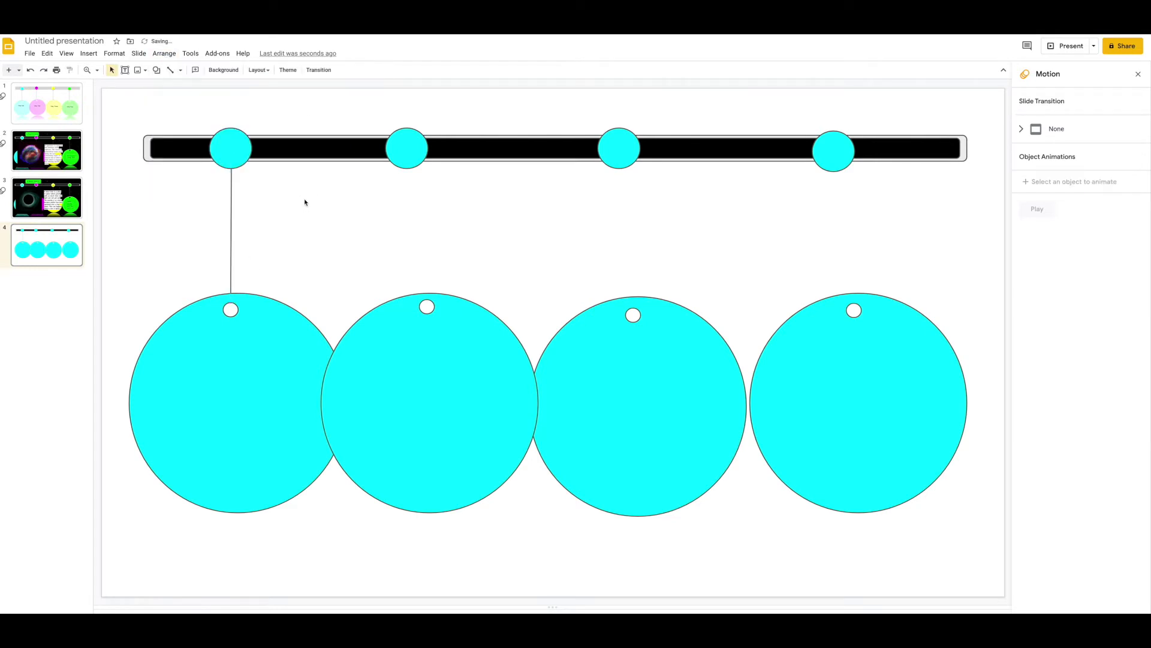
# Copy the hanging line and paste it three times for the other tags.
pyautogui.click(231, 242)
pyautogui.hotkey('ctrl', 'c')
pyautogui.hotkey('ctrl', 'v')
pyautogui.hotkey('ctrl', 'v')
pyautogui.hotkey('ctrl', 'v')
# Hang a line copy above the second tag's hole, centre the second small disc over it and bring the disc in front.
pyautogui.moveTo(412, 206); pyautogui.dragTo(434, 199)
pyautogui.click(407, 148)
pyautogui.click(433, 173)
pyautogui.moveTo(408, 148); pyautogui.dragTo(431, 152)
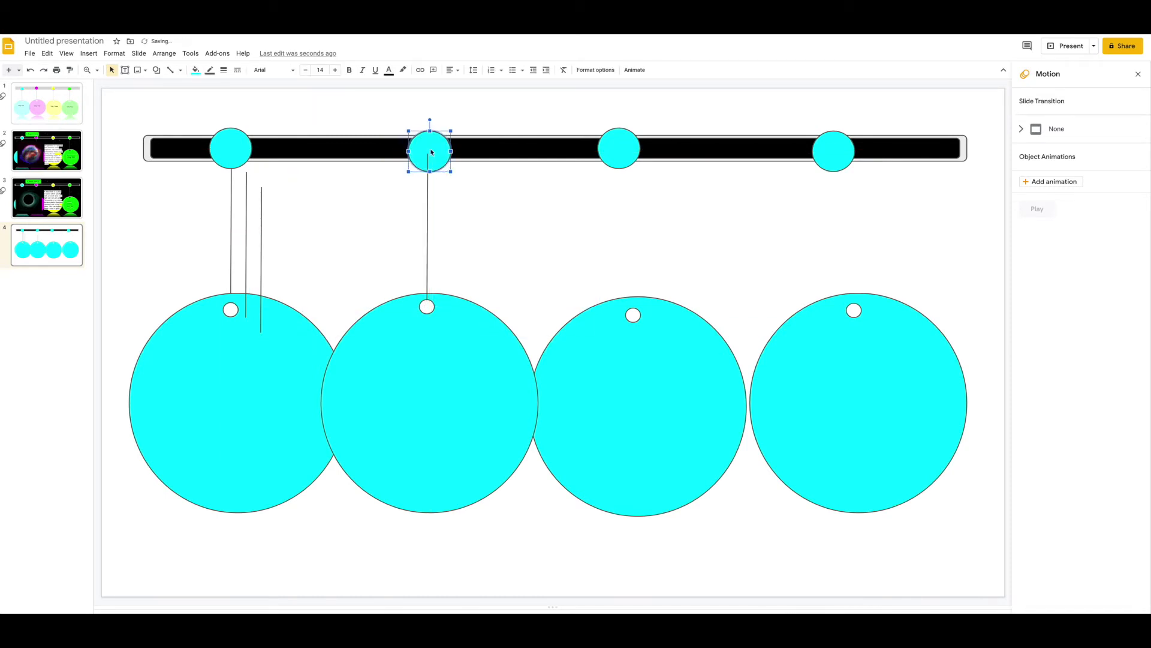
pyautogui.click(164, 53)
pyautogui.click(531, 235)
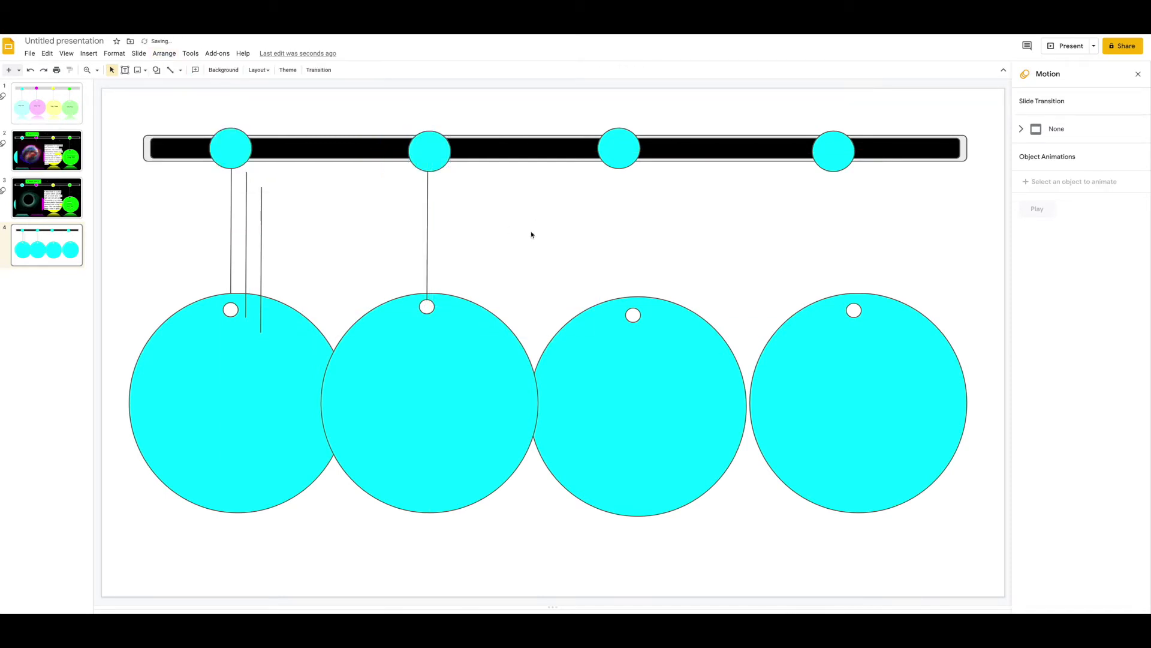
# Place a line copy above the third tag and align the line, its small disc and the large circle with each other.
pyautogui.moveTo(262, 275); pyautogui.dragTo(620, 242)
pyautogui.click(642, 327)
pyautogui.moveTo(658, 331); pyautogui.dragTo(654, 332)
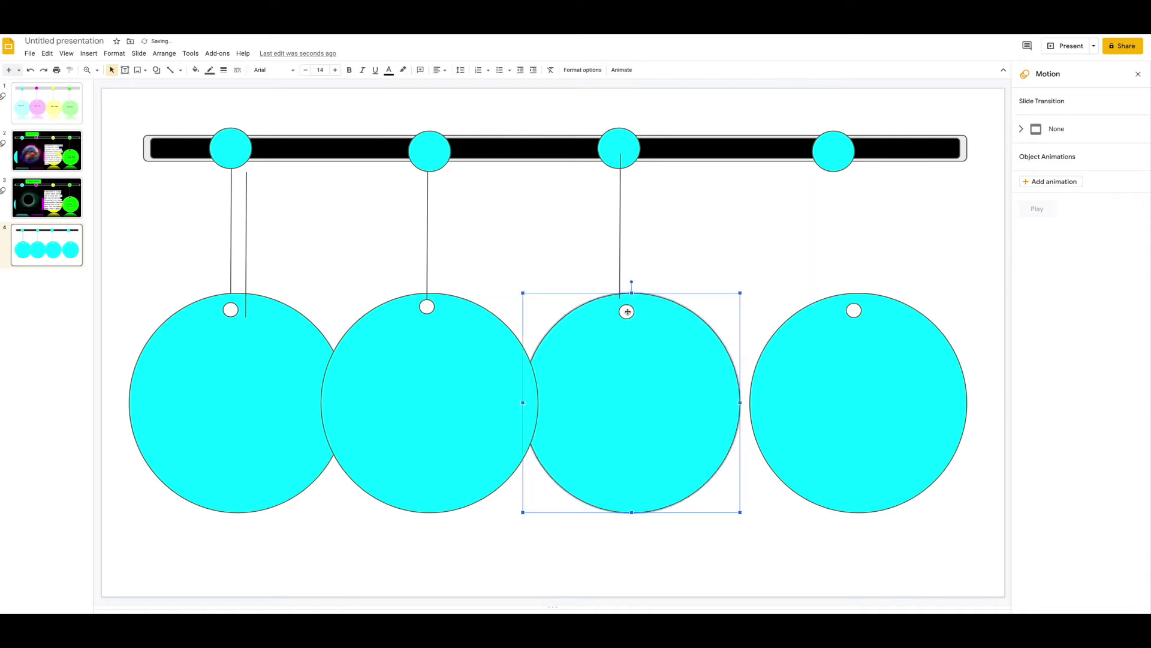
pyautogui.moveTo(624, 150); pyautogui.dragTo(646, 152)
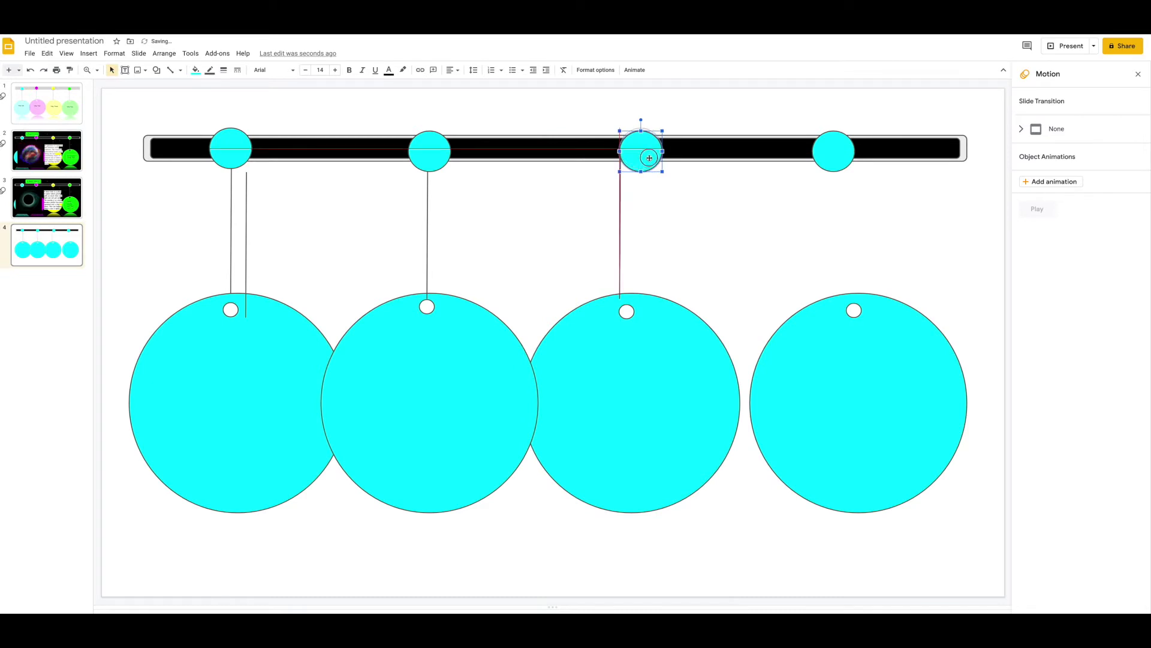
pyautogui.click(643, 335)
pyautogui.moveTo(620, 269); pyautogui.dragTo(640, 267)
pyautogui.moveTo(645, 318); pyautogui.dragTo(651, 321)
pyautogui.click(641, 287)
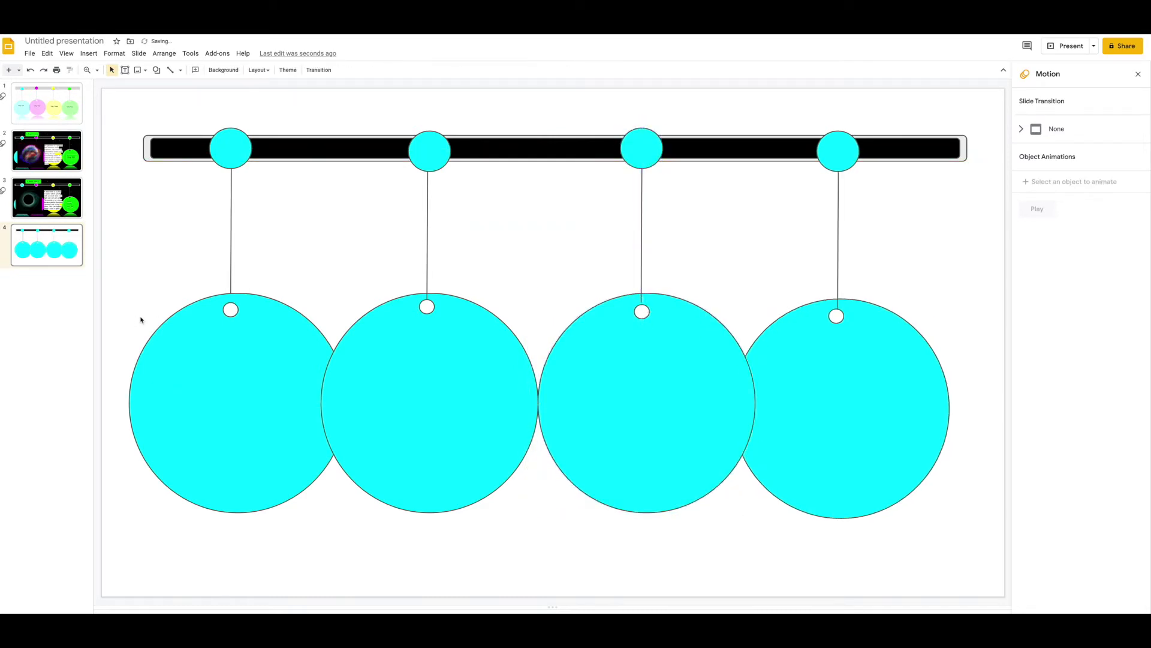
pyautogui.click(227, 158)
pyautogui.keyDown('shift'); pyautogui.click(202, 339); pyautogui.keyUp('shift')
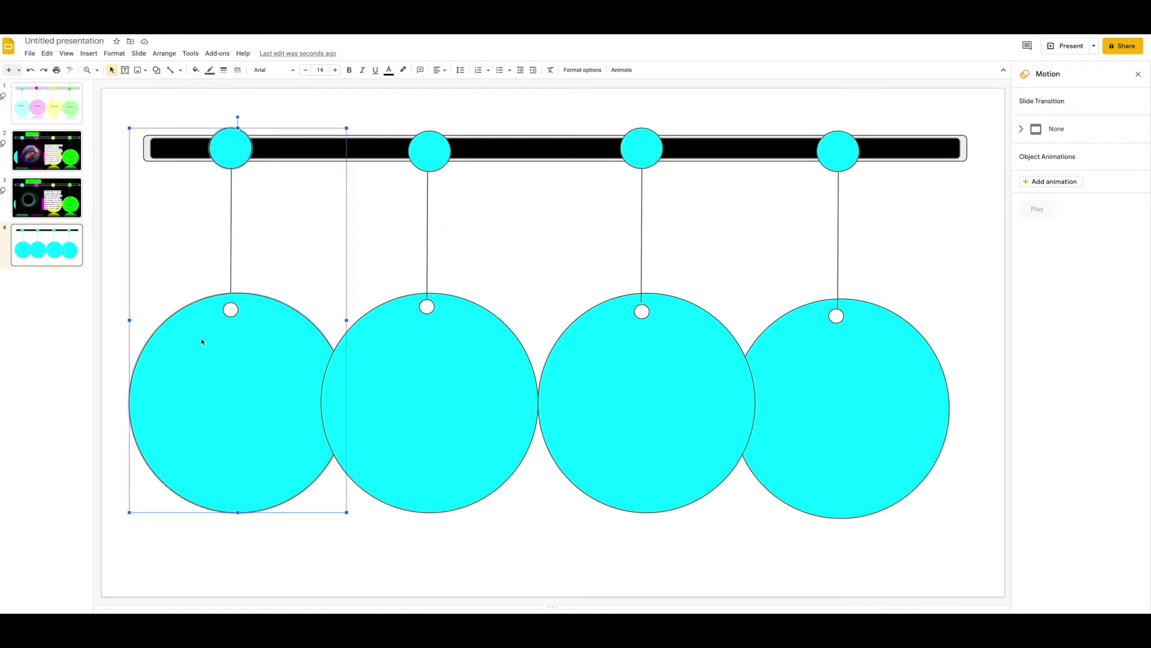
pyautogui.keyDown('shift'); pyautogui.click(231, 264); pyautogui.keyUp('shift')
pyautogui.rightClick(229, 263)
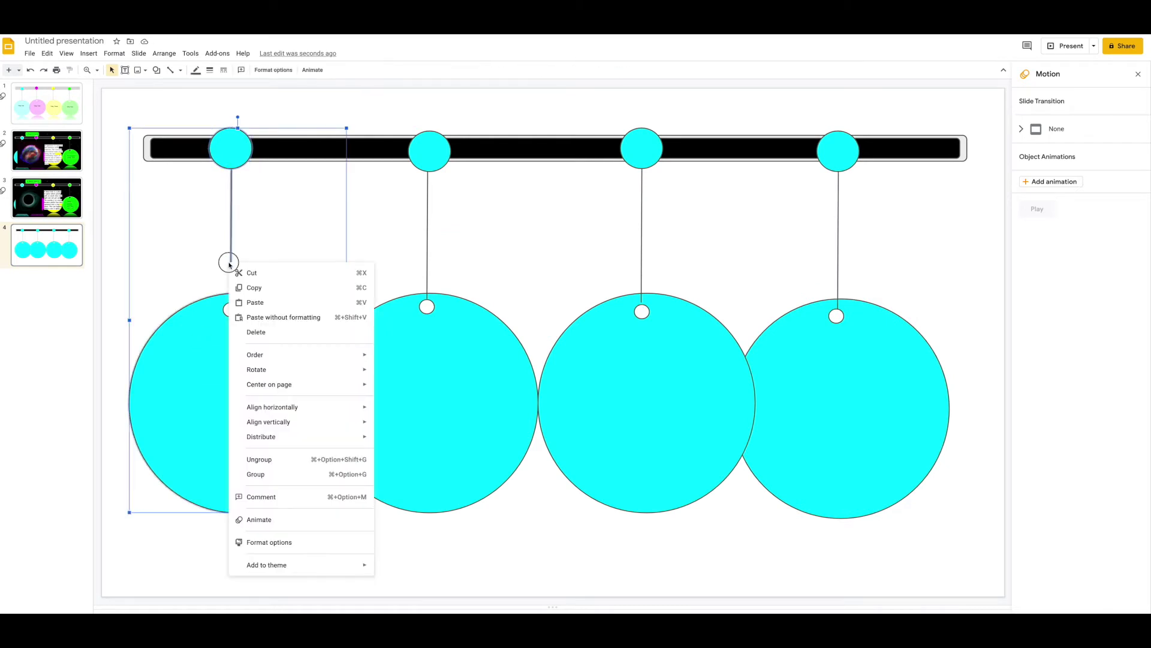
pyautogui.click(201, 262)
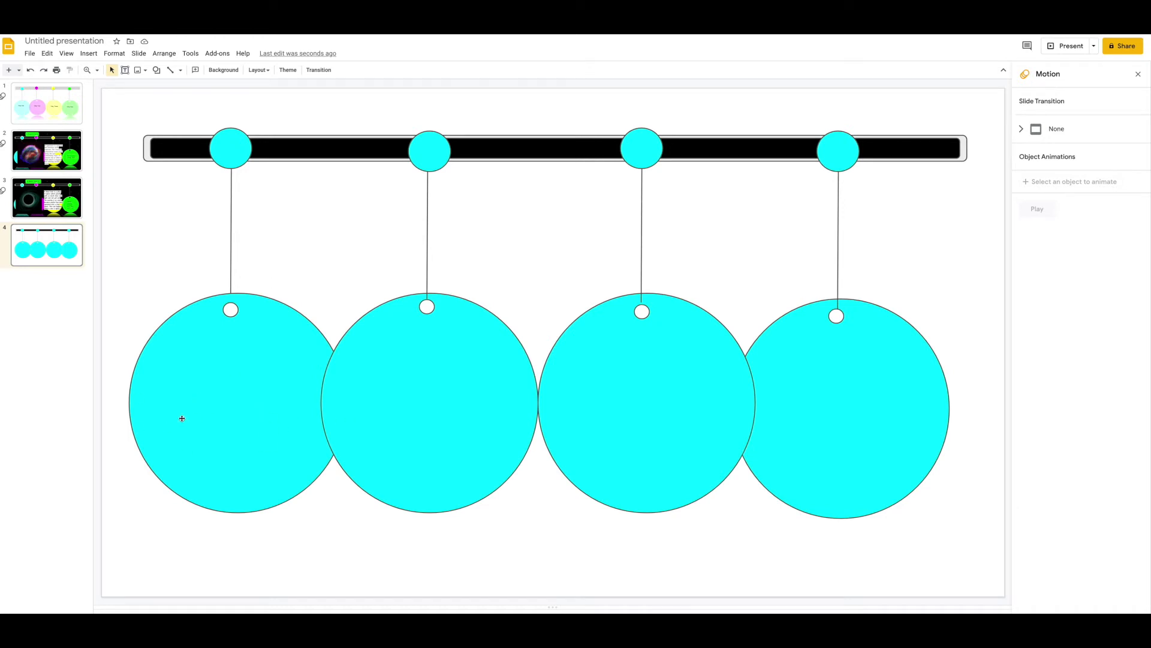
# Add a text box reading "Step One" on the first tag and narrow it to fit inside the circle.
pyautogui.click(125, 70)
pyautogui.moveTo(183, 389); pyautogui.dragTo(449, 428)
pyautogui.write('Step One')
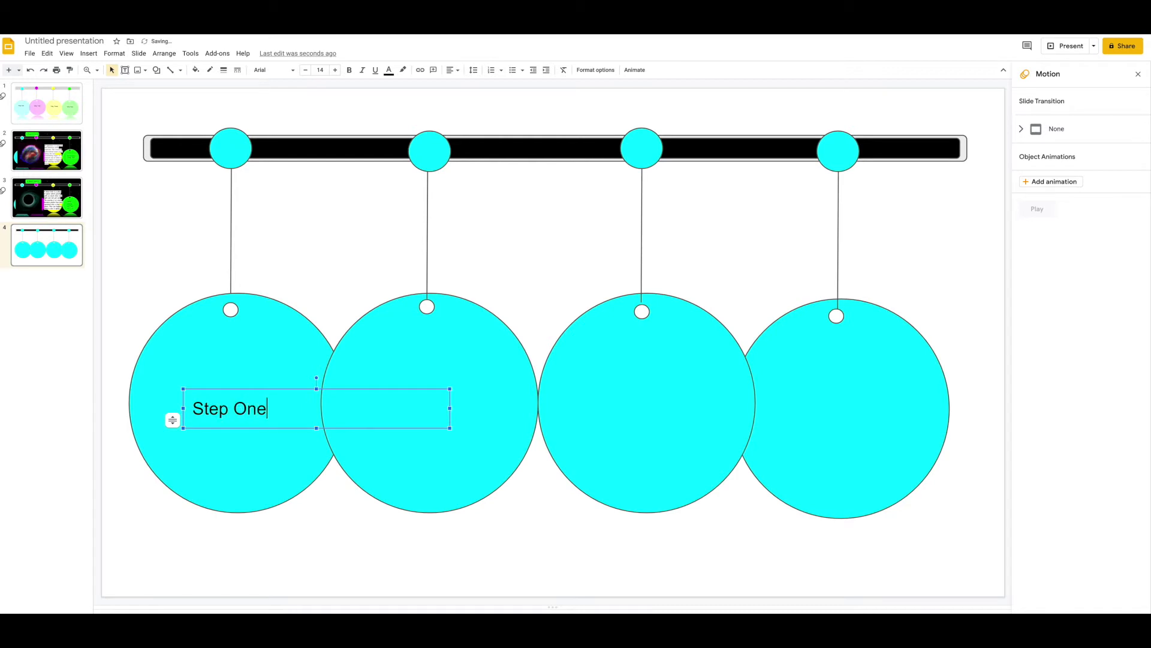
pyautogui.moveTo(449, 408); pyautogui.dragTo(289, 412)
pyautogui.tripleClick(265, 415)
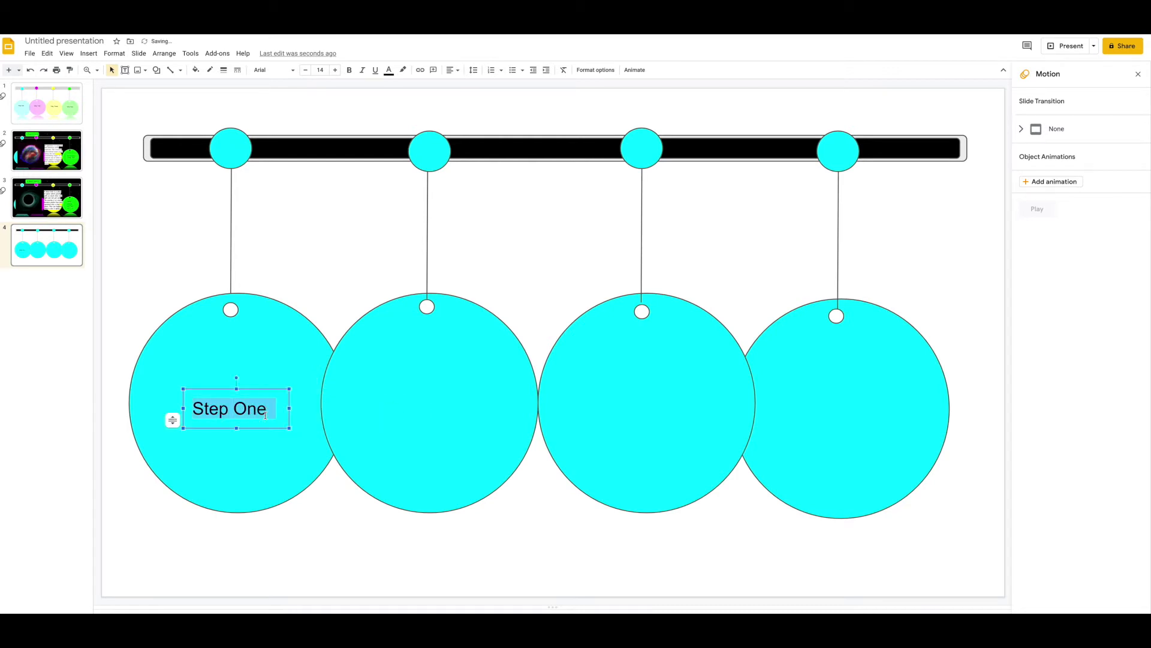
pyautogui.click(329, 565)
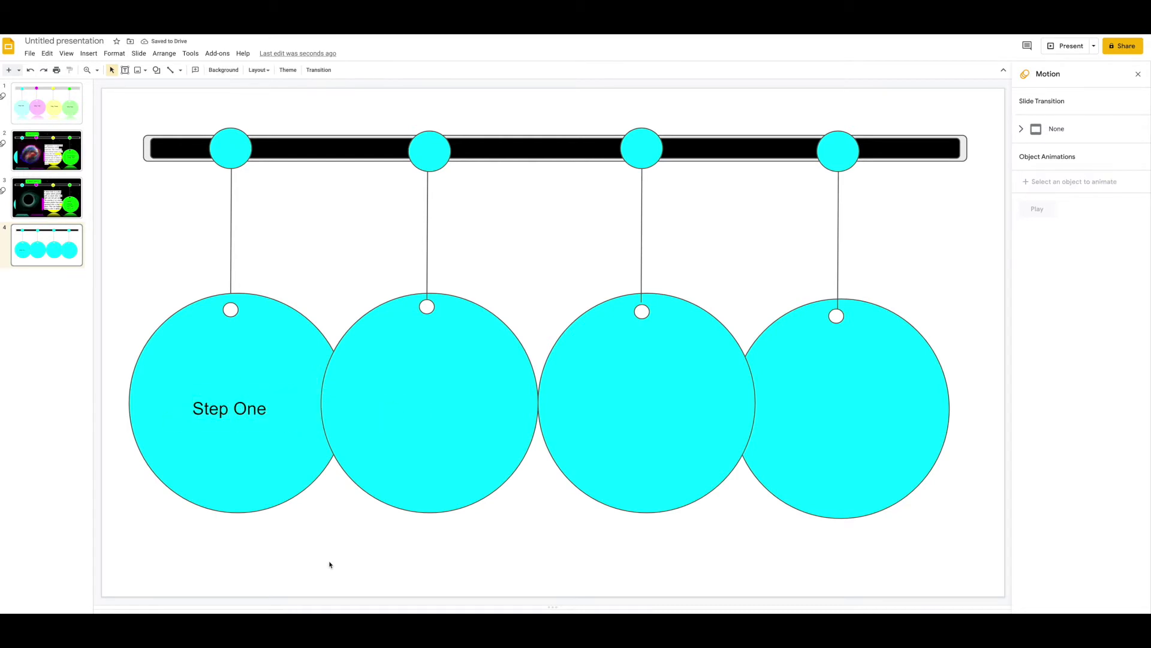
# Paste a copy of the label onto the second tag, change it to "Step Two" and adjust its position.
pyautogui.hotkey('ctrl', 'v')
pyautogui.moveTo(116, 110); pyautogui.dragTo(349, 393)
pyautogui.moveTo(645, 405); pyautogui.dragTo(457, 405)
pyautogui.click(431, 406)
pyautogui.press('BackSpace')
pyautogui.press('BackSpace')
pyautogui.press('BackSpace')
pyautogui.write('Two')
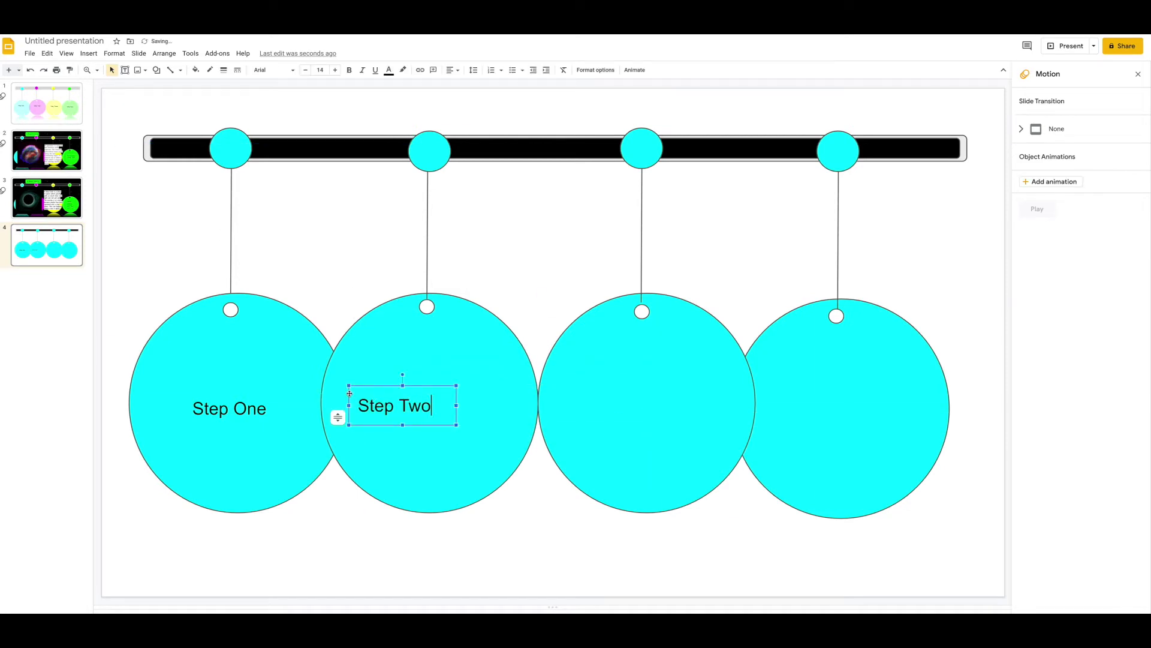
pyautogui.moveTo(349, 394); pyautogui.dragTo(363, 391)
# Paste another copy of the label onto the third tag and remove its word "One".
pyautogui.click(465, 280)
pyautogui.hotkey('ctrl', 'v')
pyautogui.moveTo(213, 168); pyautogui.dragTo(560, 416)
pyautogui.click(561, 416)
pyautogui.press('BackSpace')
pyautogui.press('BackSpace')
pyautogui.press('BackSpace')
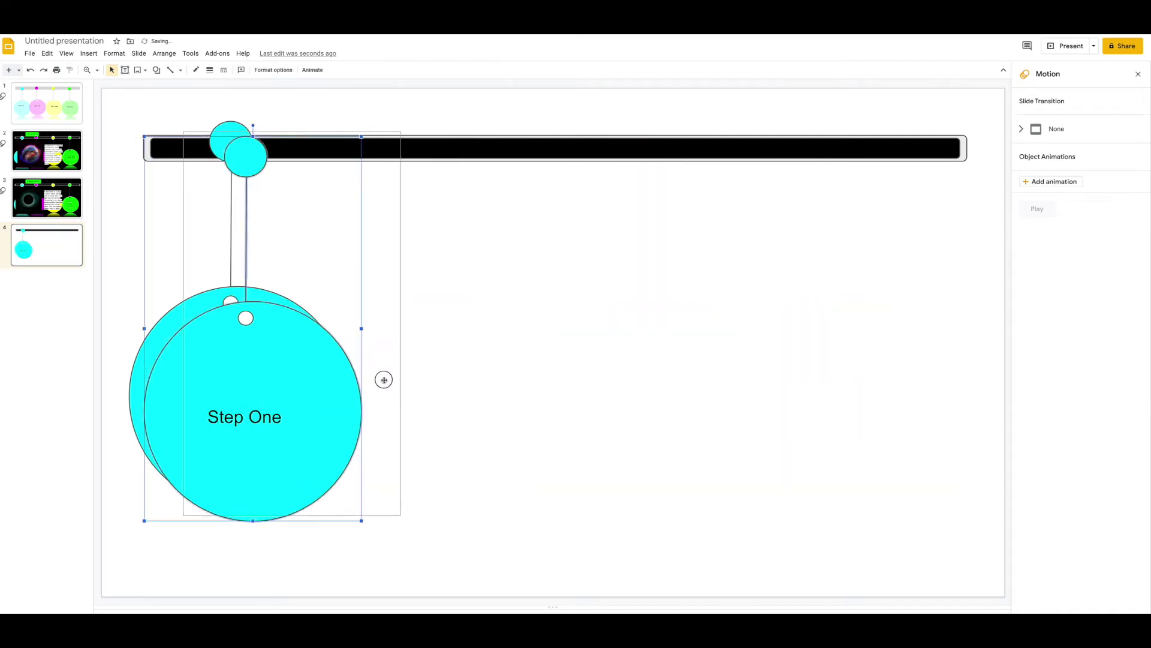
# Replace the other three tags with duplicates of the labelled first tag and space all four along the bar.
pyautogui.moveTo(383, 379); pyautogui.dragTo(665, 380)
pyautogui.hotkey('ctrl', 'd')
pyautogui.hotkey('ctrl', 'd')
pyautogui.moveTo(542, 438); pyautogui.dragTo(931, 403)
pyautogui.moveTo(699, 441)
pyautogui.mouseDown()
pyautogui.moveTo(717, 455)
pyautogui.moveTo(709, 461)
pyautogui.mouseUp()
pyautogui.click(488, 468)
pyautogui.moveTo(489, 468); pyautogui.dragTo(487, 462)
pyautogui.moveTo(244, 494); pyautogui.dragTo(234, 502)
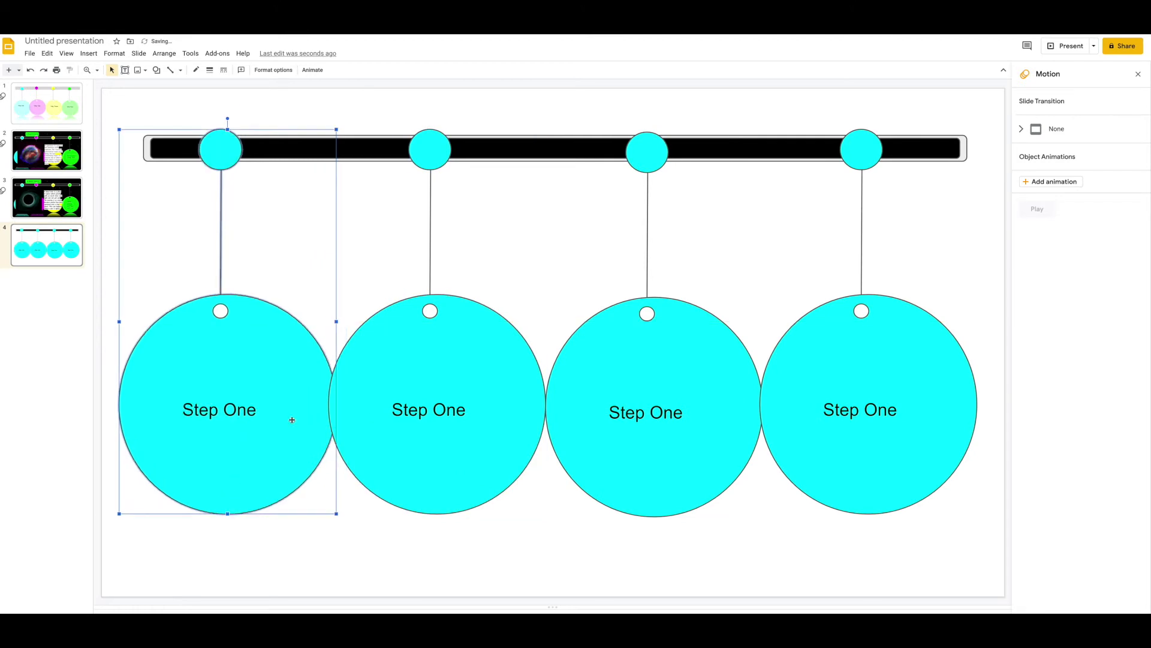
# Change the labels on the second, third and fourth tags to "Step Two", "Step Three" and "Step Four".
pyautogui.doubleClick(459, 410)
pyautogui.write('Two')
pyautogui.doubleClick(665, 412)
pyautogui.write('Three')
pyautogui.doubleClick(881, 409)
pyautogui.write('Four')
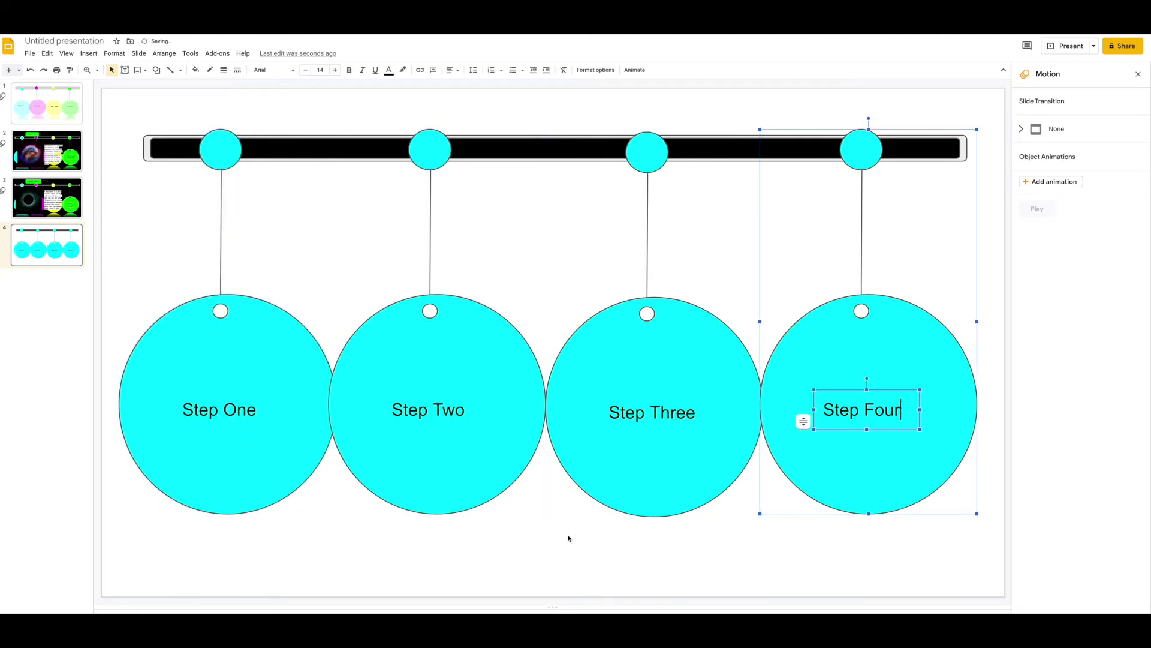
pyautogui.click(546, 536)
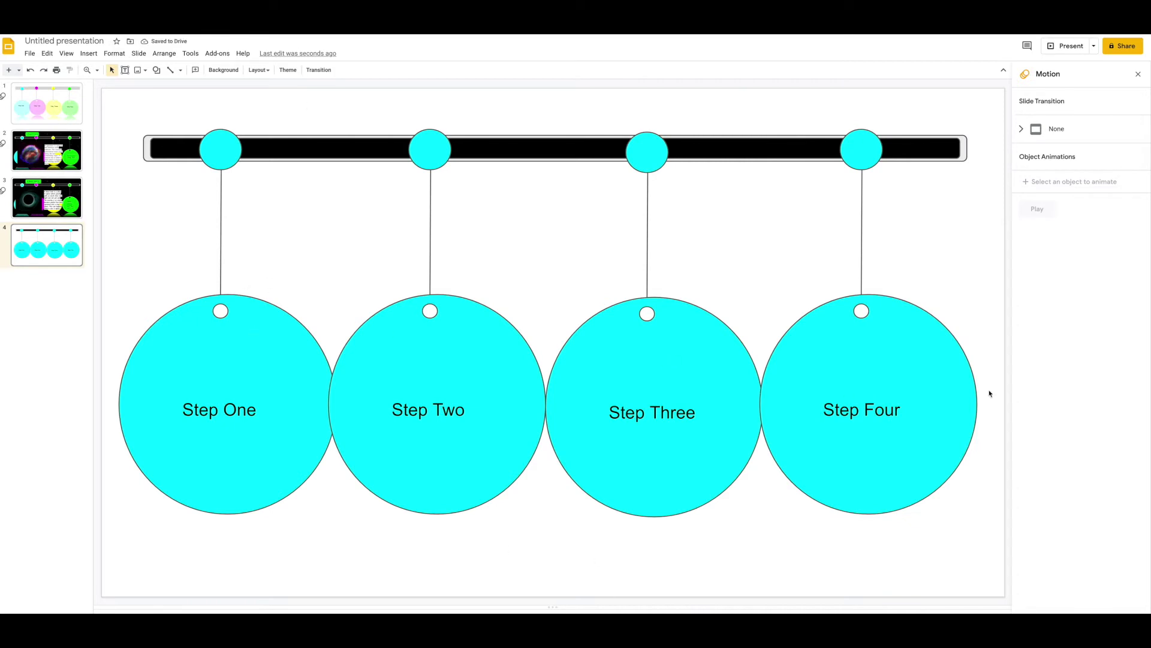
# Fill the first tag's large circle and its small disc on the bar with yellow.
pyautogui.click(287, 359)
pyautogui.click(196, 70)
pyautogui.click(230, 177)
pyautogui.click(196, 70)
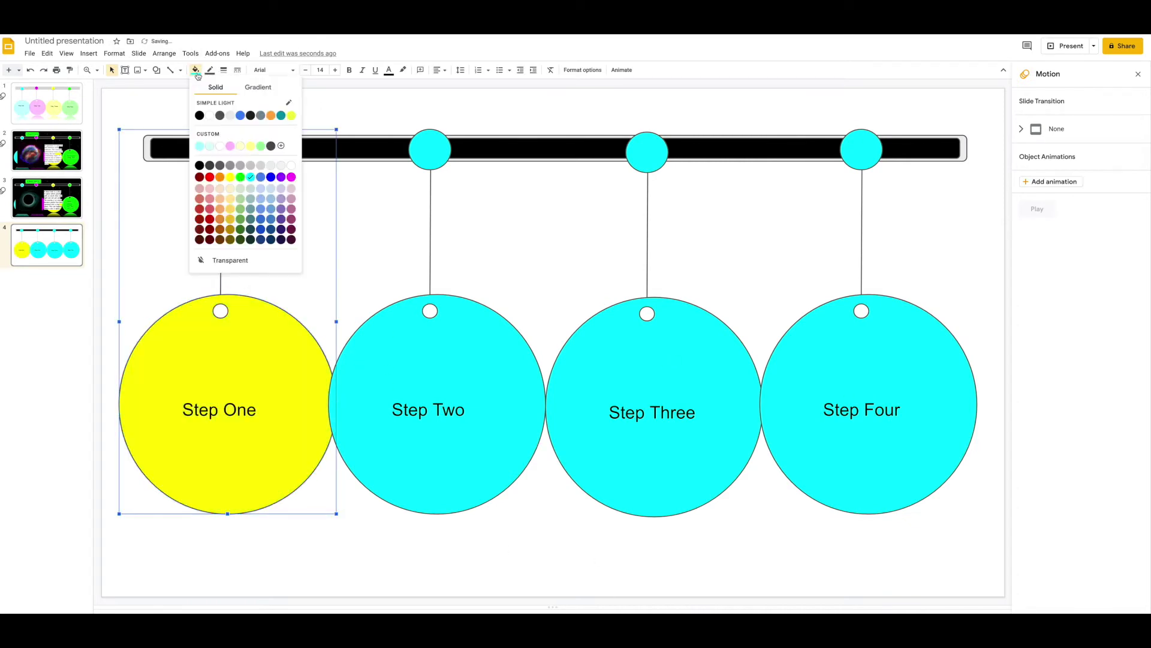
pyautogui.click(230, 177)
# Fill the "Step Three" tag's large circle and its small disc with green.
pyautogui.click(602, 340)
pyautogui.click(596, 350)
pyautogui.click(195, 70)
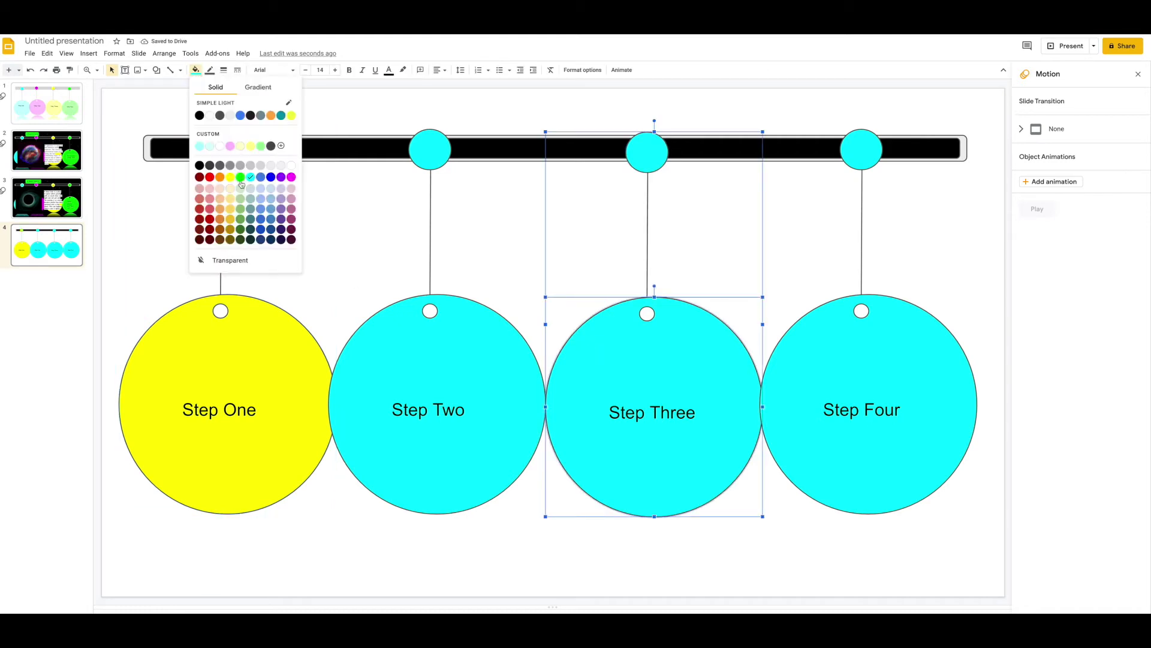
pyautogui.click(238, 180)
pyautogui.click(654, 168)
pyautogui.click(196, 70)
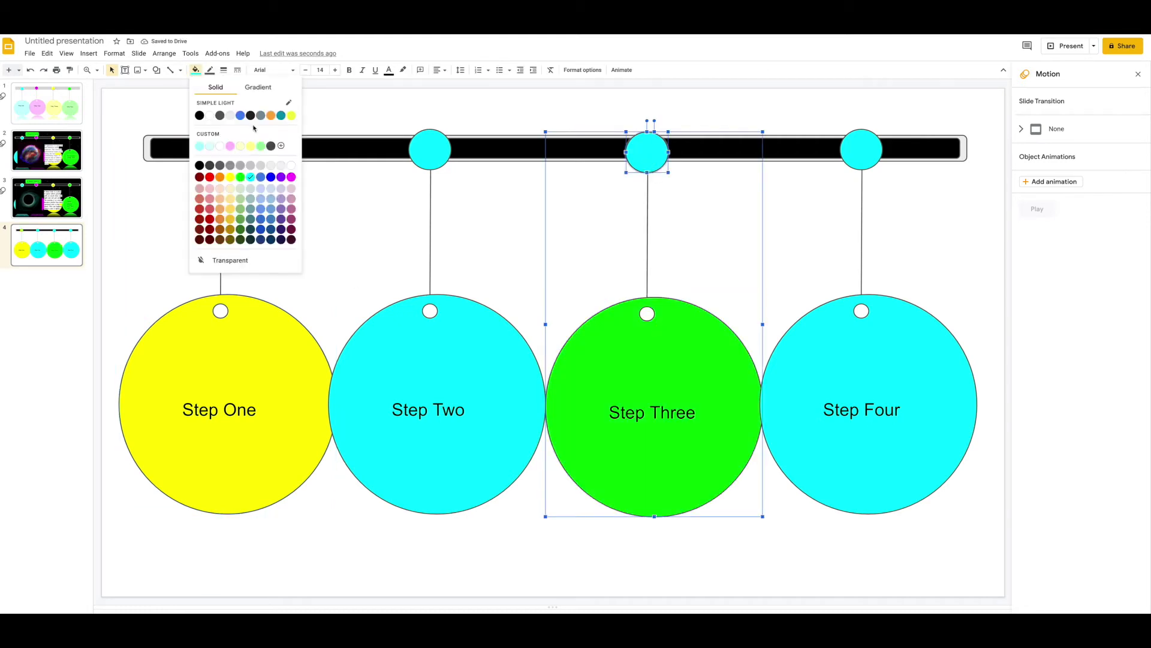
pyautogui.click(241, 178)
# Fill the "Step Four" tag's large circle and its small disc with magenta.
pyautogui.click(825, 352)
pyautogui.click(826, 354)
pyautogui.click(196, 70)
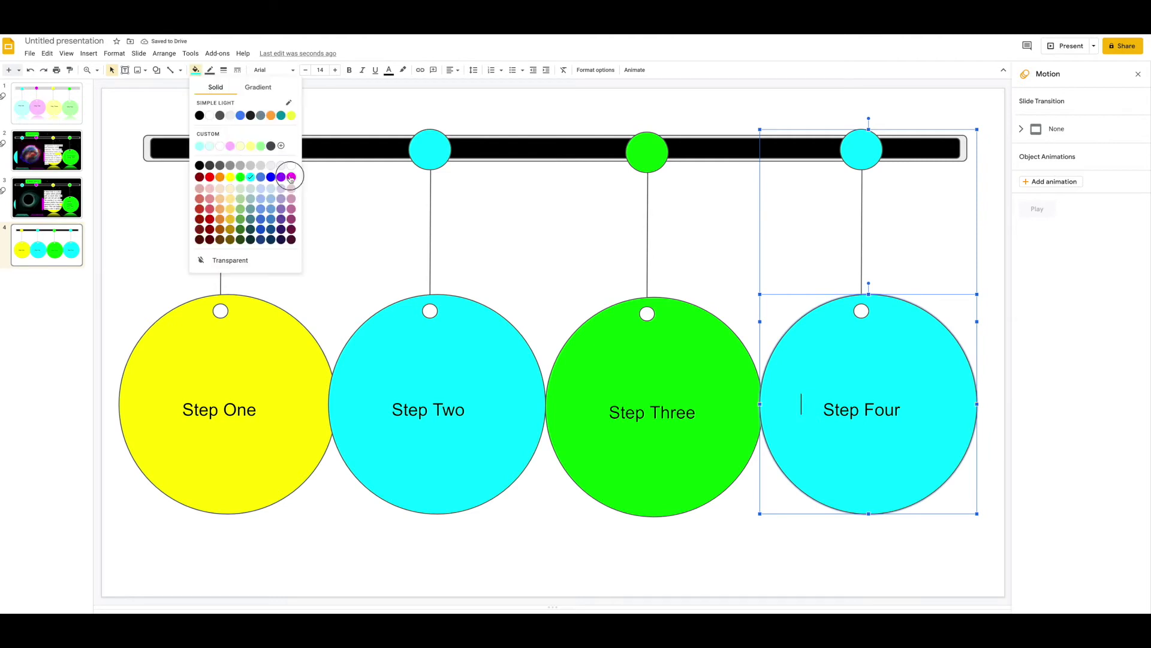
pyautogui.click(290, 177)
pyautogui.click(859, 150)
pyautogui.click(196, 70)
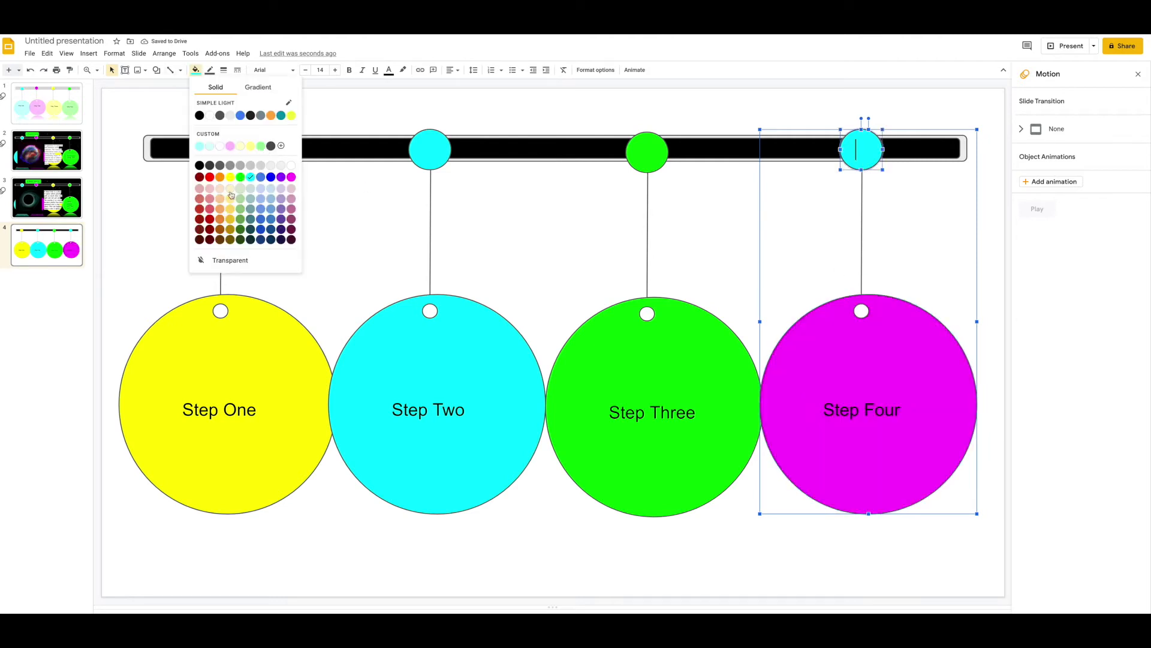
pyautogui.click(291, 177)
pyautogui.click(942, 278)
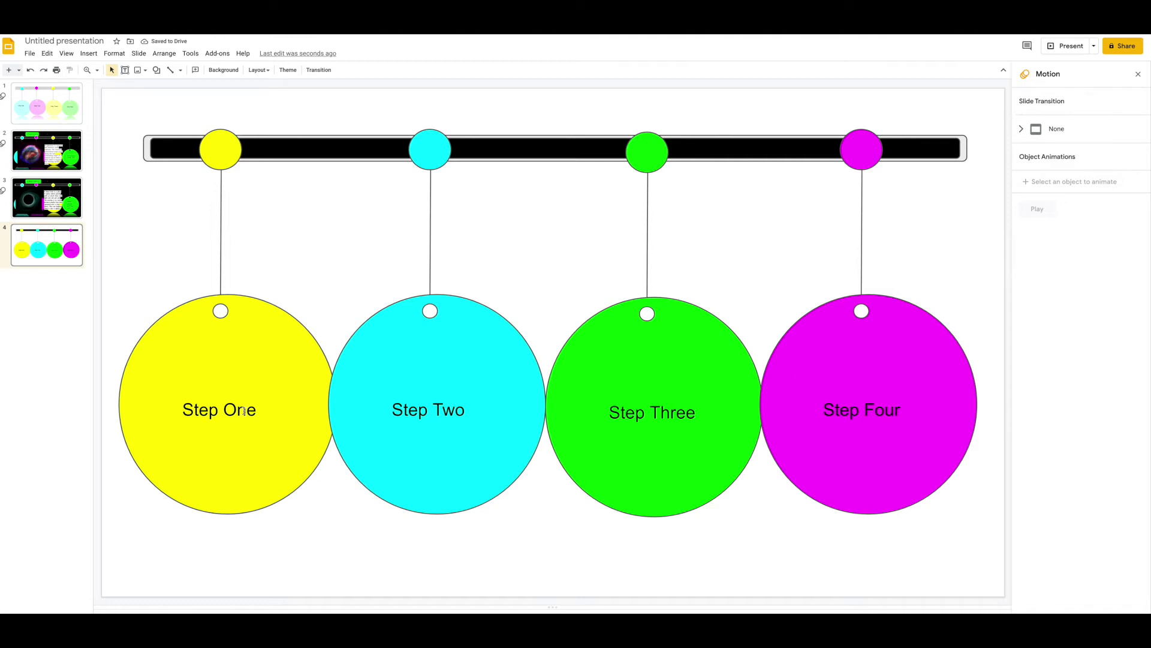
# Animate the yellow tag with Fly in from bottom on click, set its speed between medium and fast, and preview it.
pyautogui.click(214, 161)
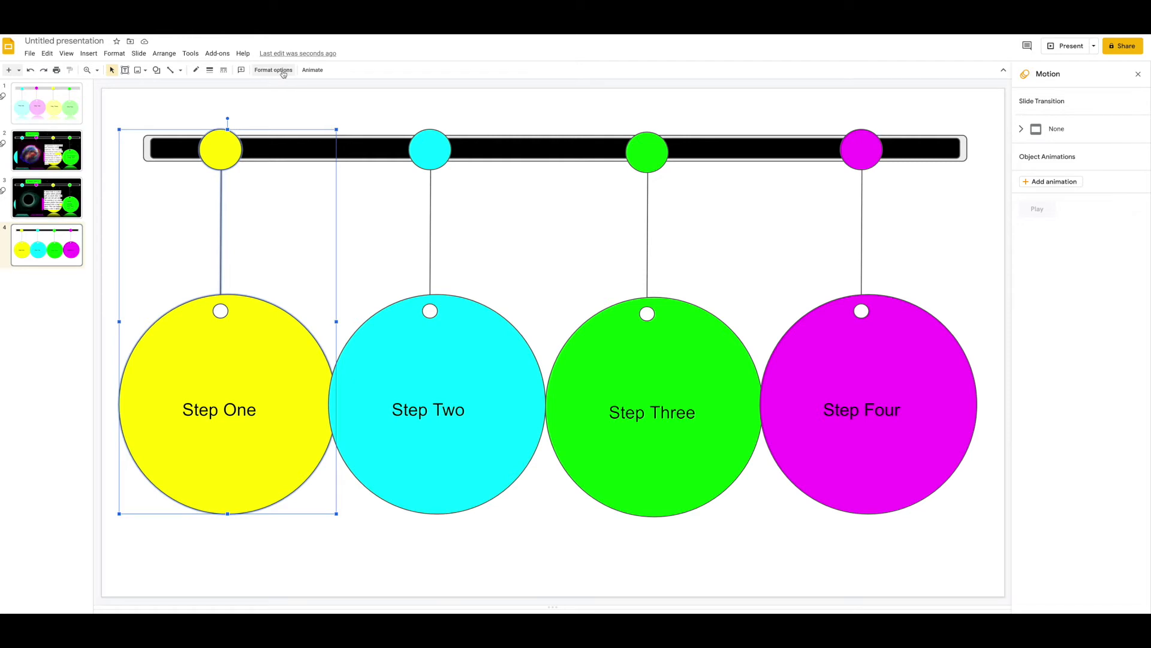
pyautogui.click(312, 70)
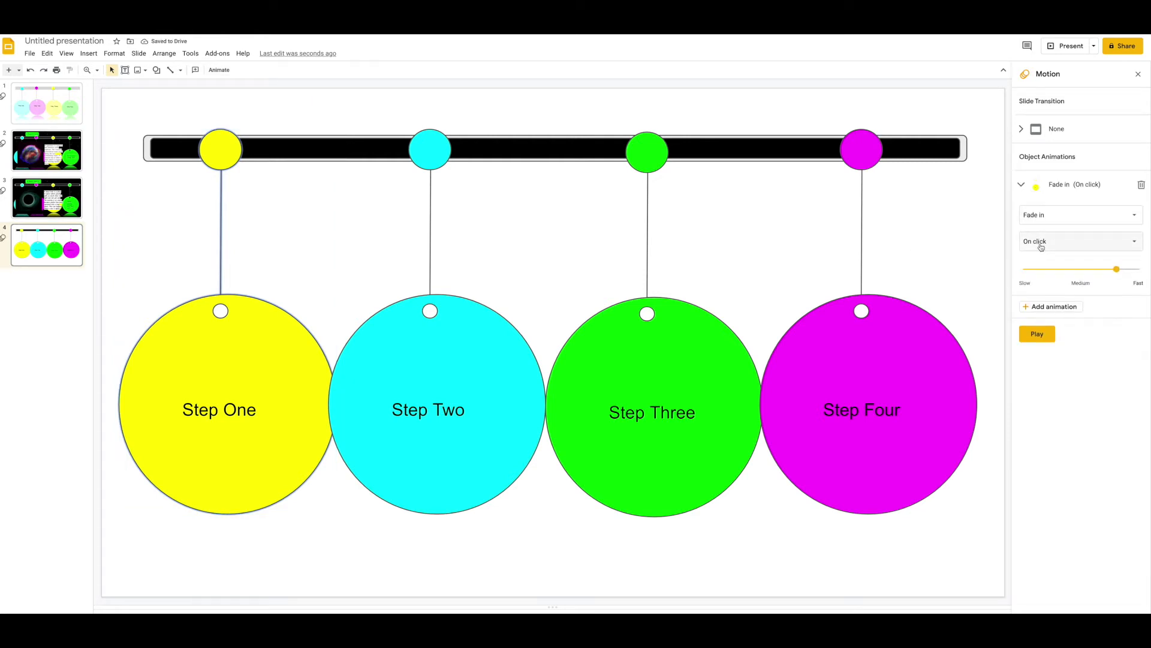
pyautogui.click(1060, 215)
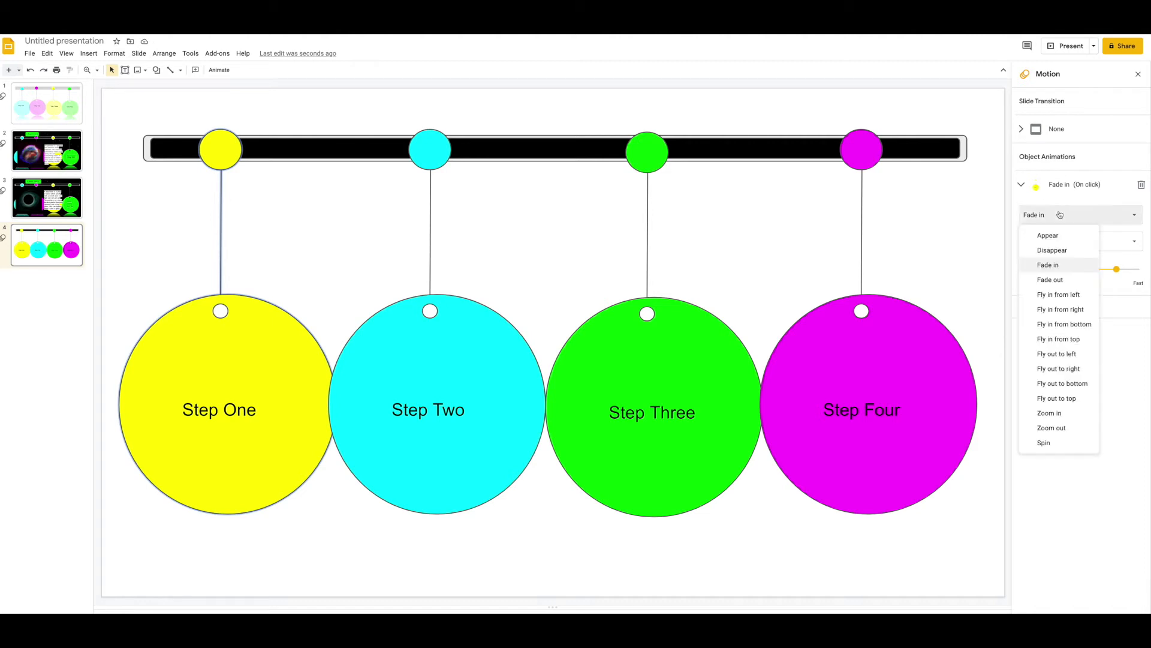
pyautogui.click(1055, 324)
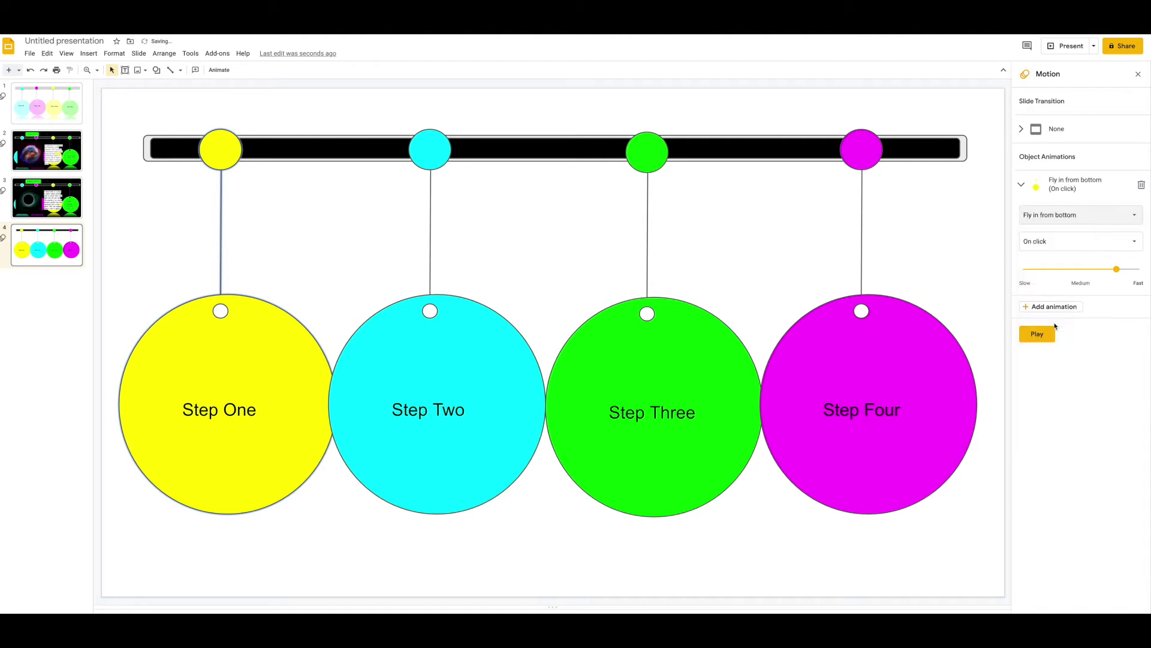
pyautogui.moveTo(1119, 271); pyautogui.dragTo(1105, 271)
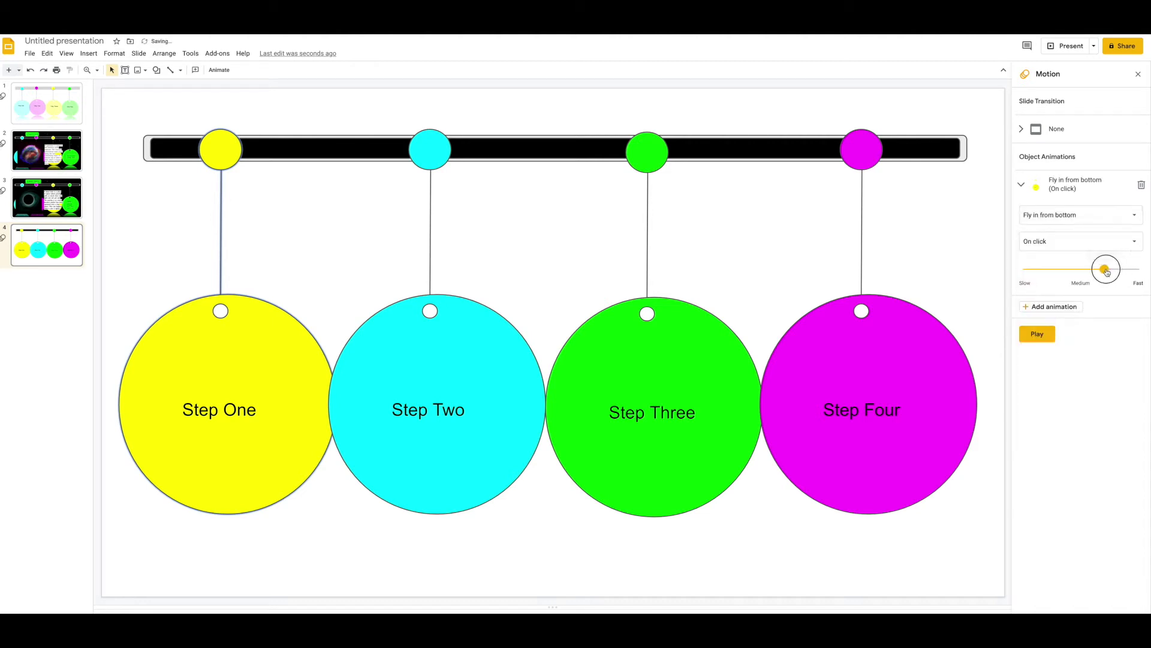
pyautogui.click(1036, 334)
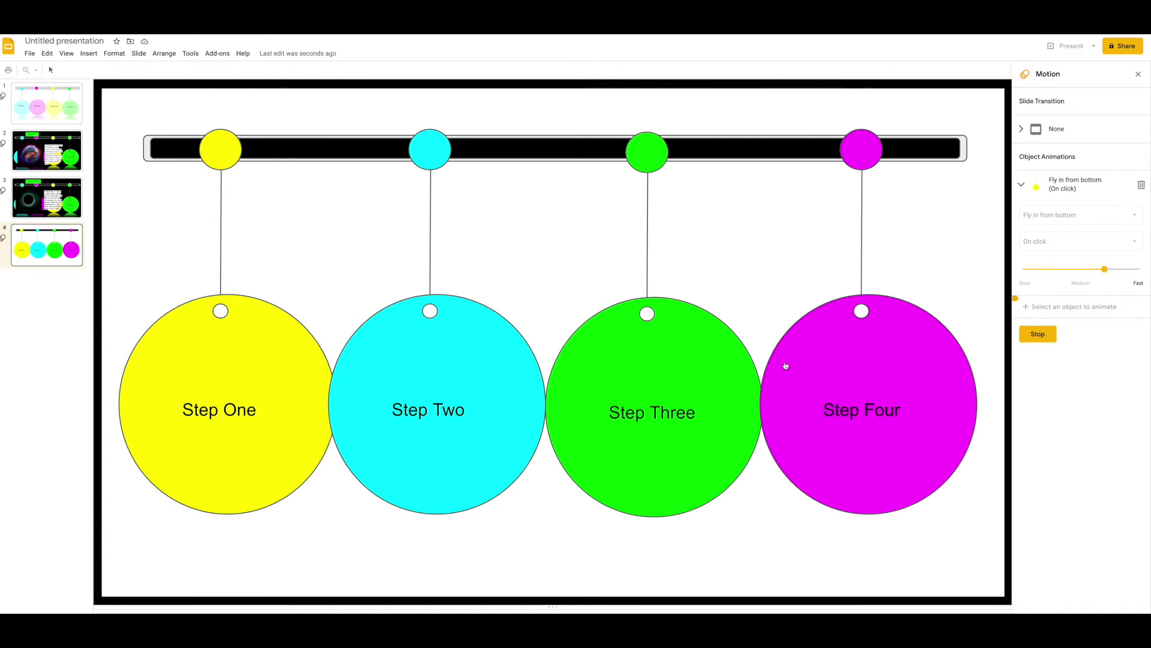
pyautogui.click(1038, 334)
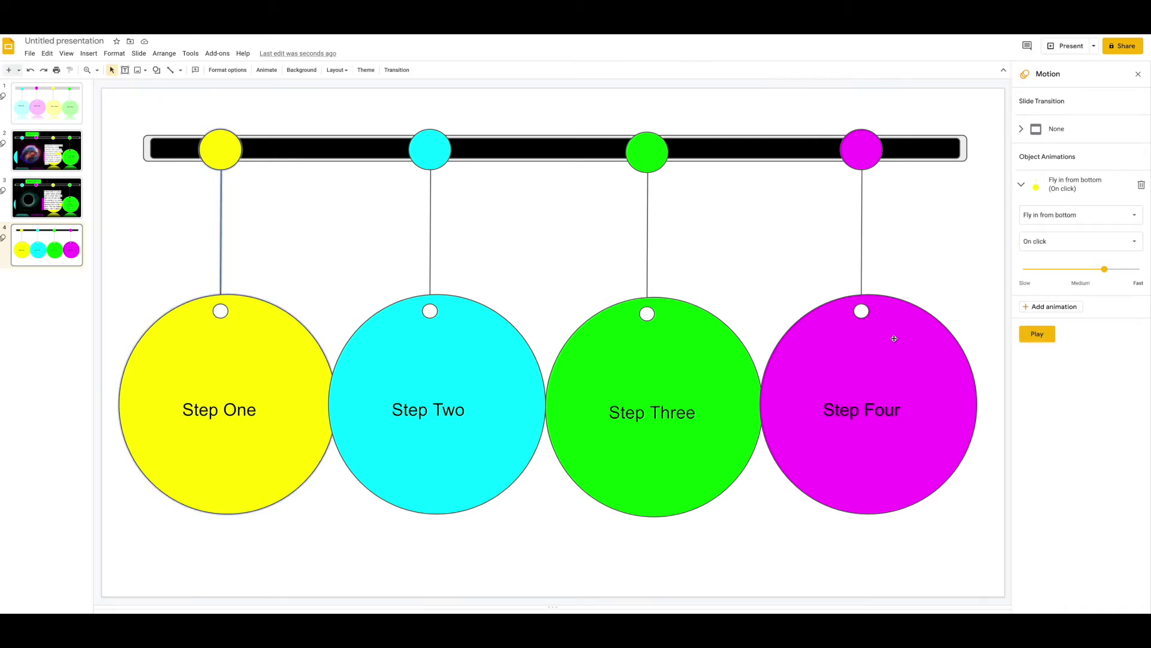
# Animate the cyan "Step Two" tag with Fly in from bottom on click at a speed between medium and fast.
pyautogui.click(472, 346)
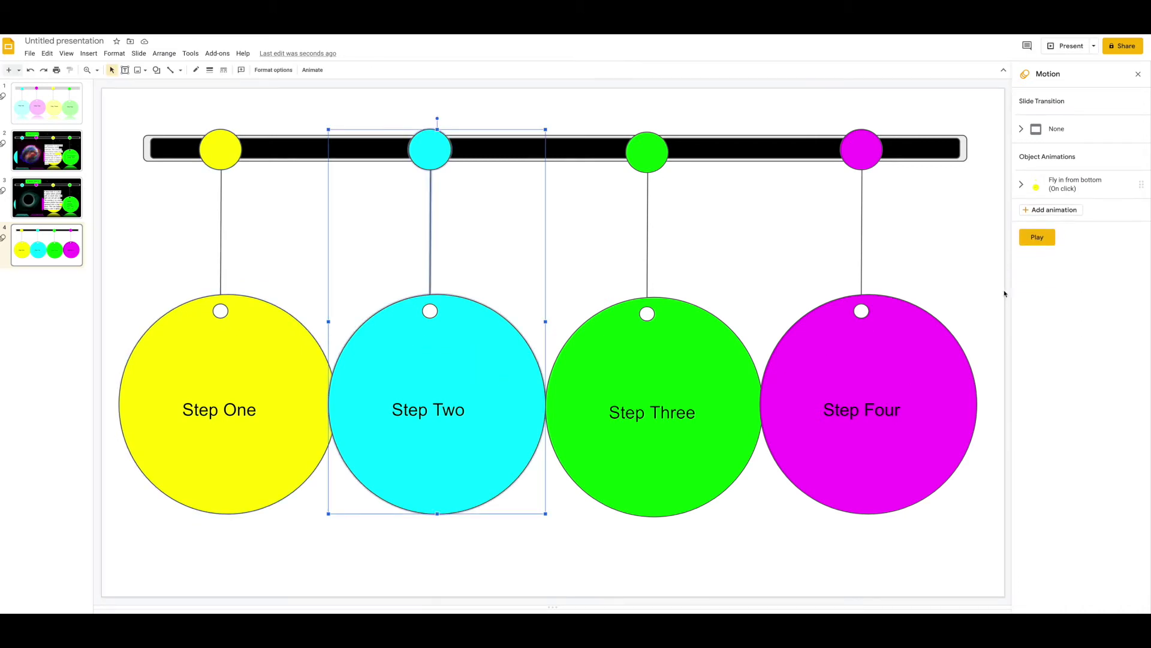
pyautogui.click(1044, 211)
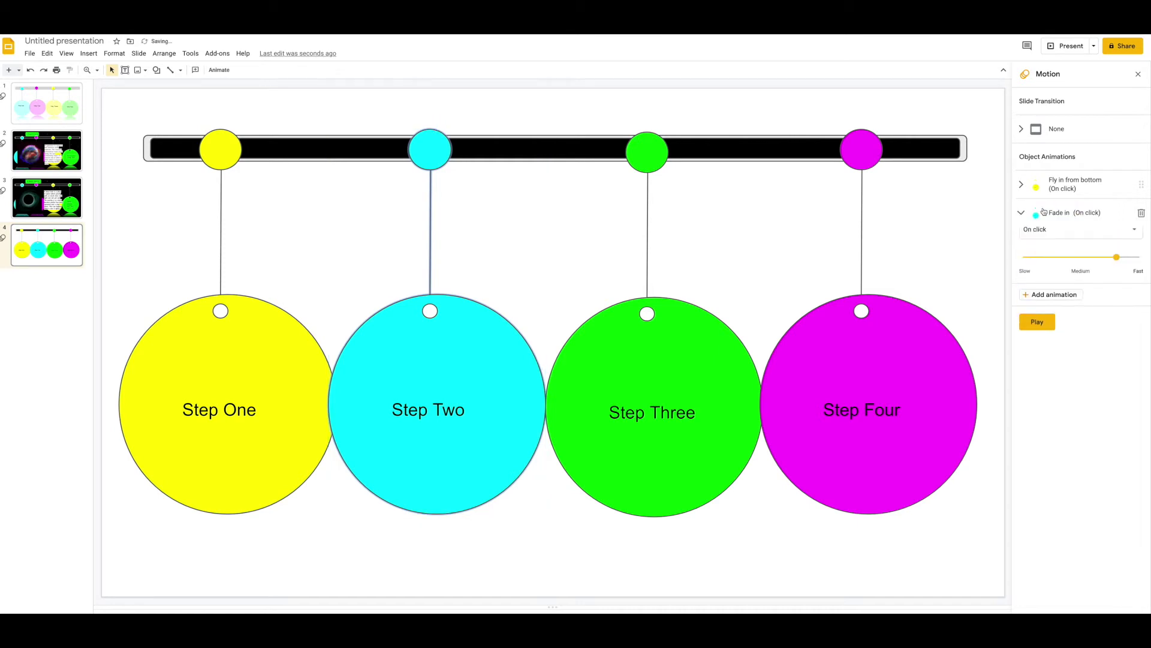
pyautogui.click(1055, 243)
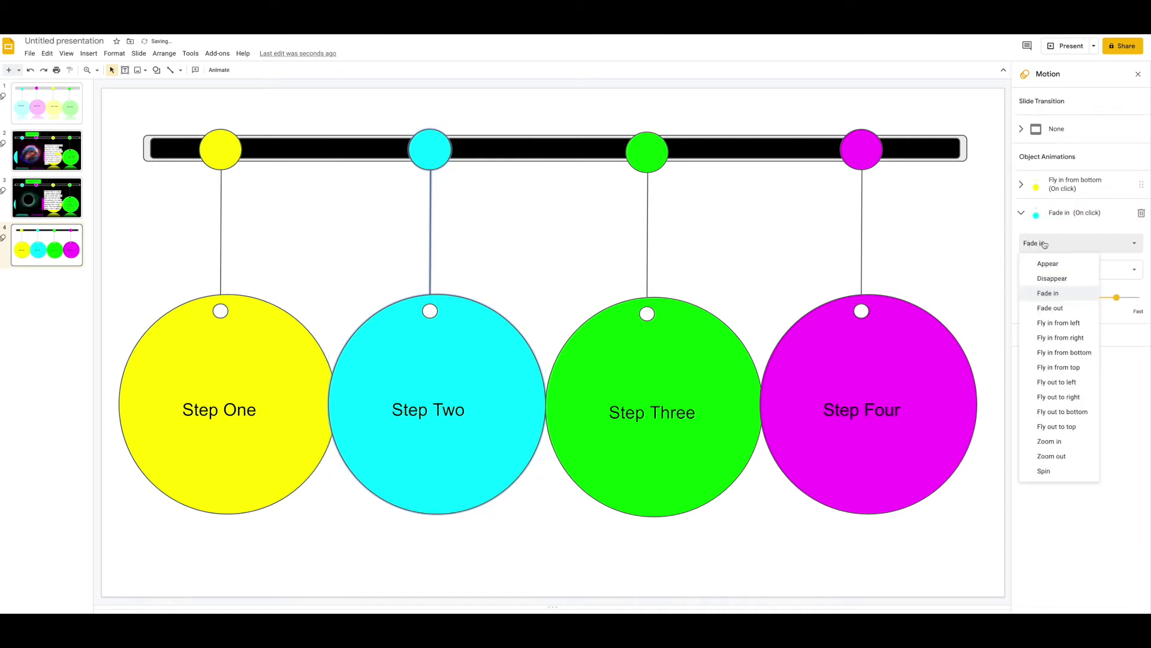
pyautogui.click(1064, 352)
pyautogui.moveTo(1116, 297); pyautogui.dragTo(1105, 298)
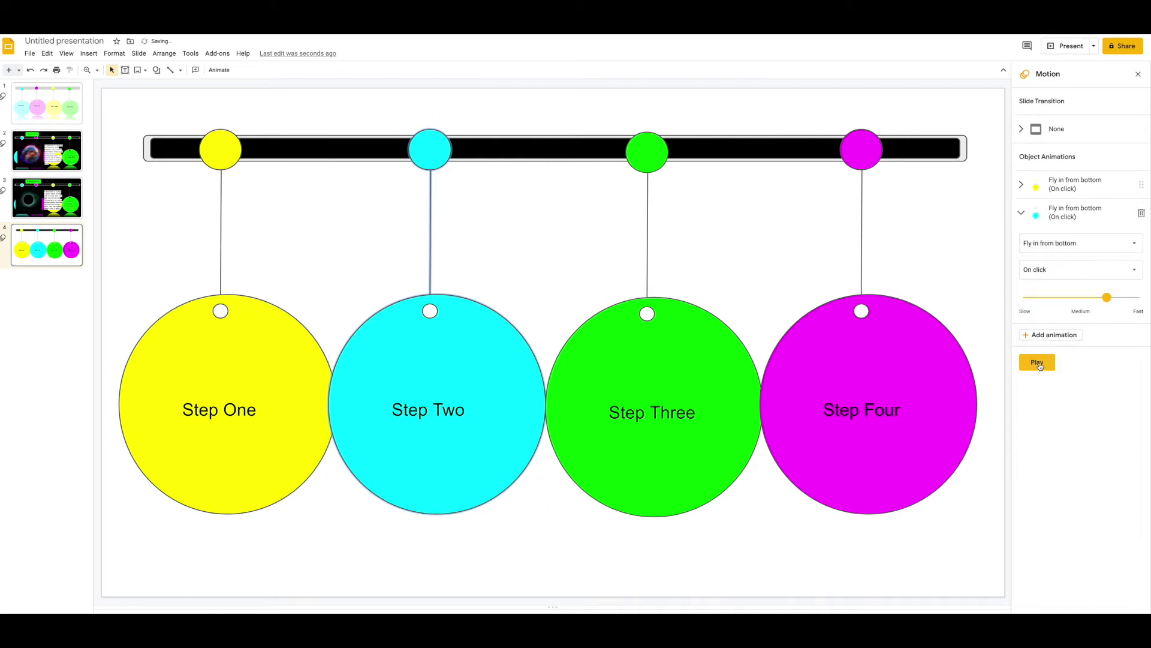
pyautogui.click(1055, 337)
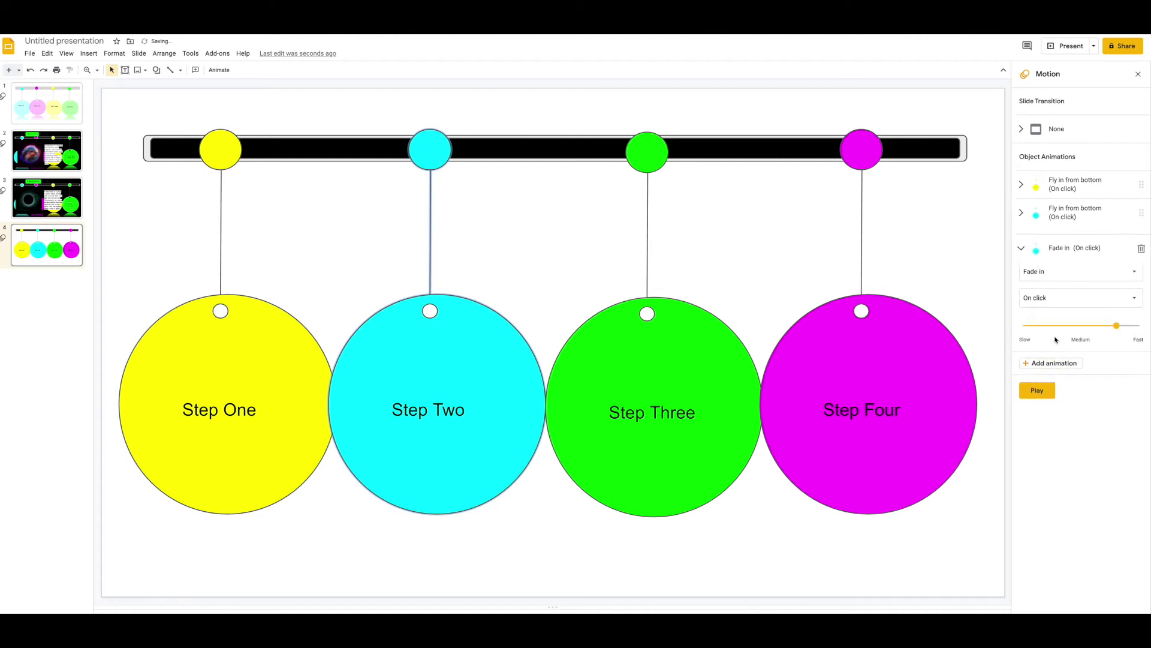
pyautogui.click(703, 370)
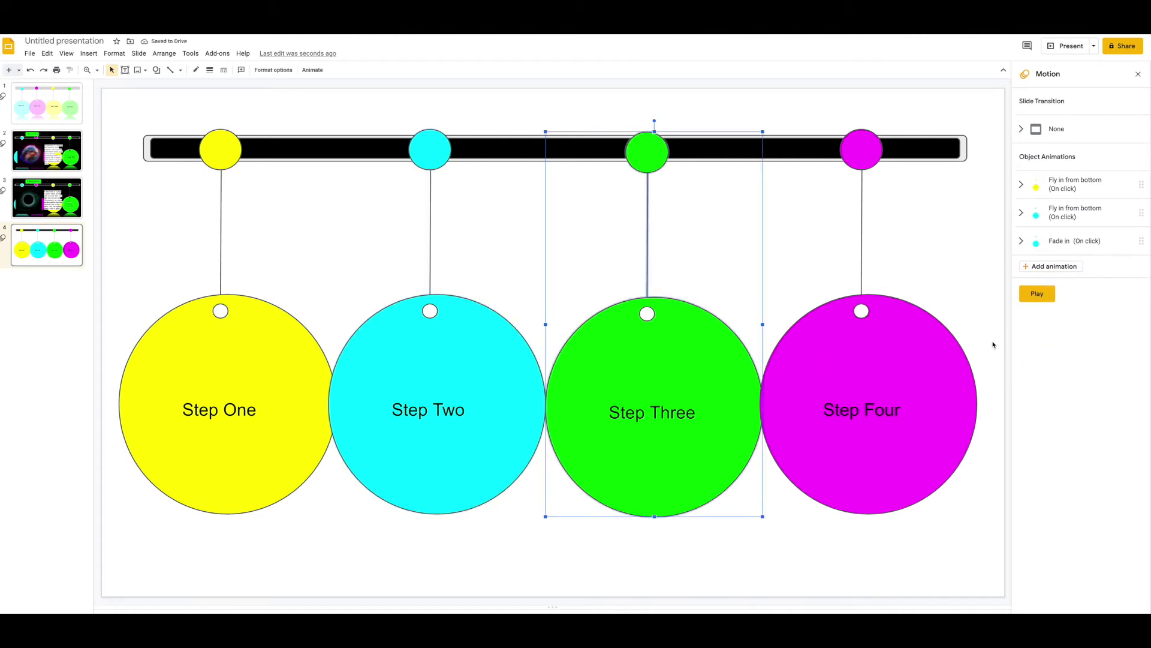
pyautogui.click(1123, 243)
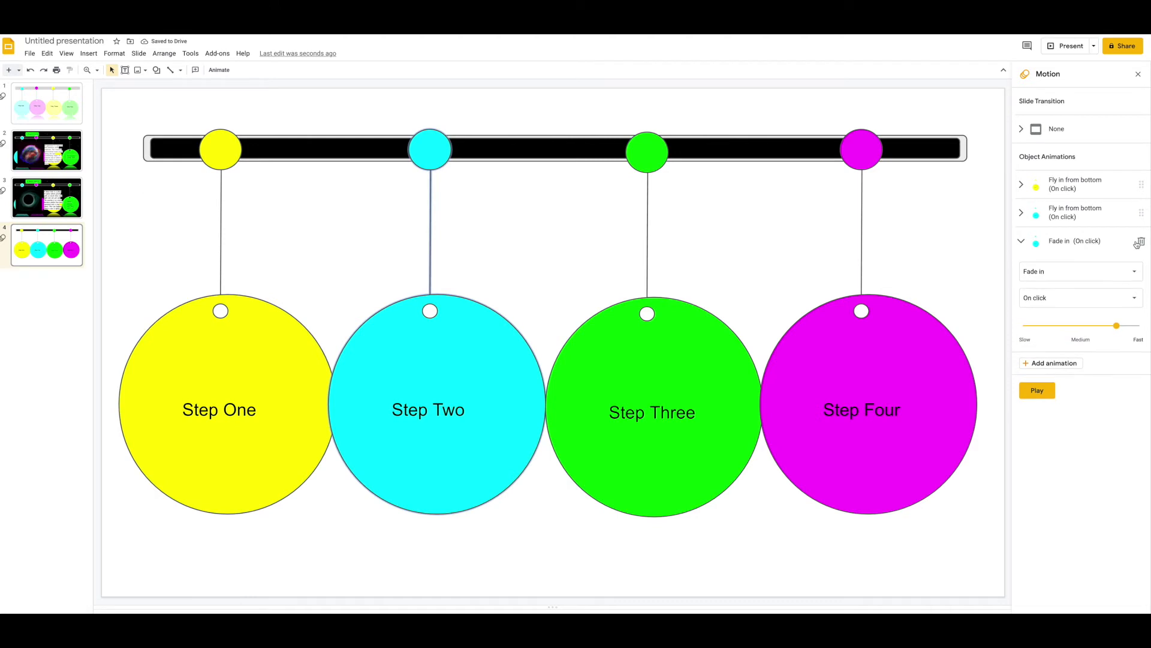
pyautogui.click(1139, 242)
# Animate the green "Step Three" tag with Fly in from bottom on click at a speed between medium and fast.
pyautogui.click(633, 318)
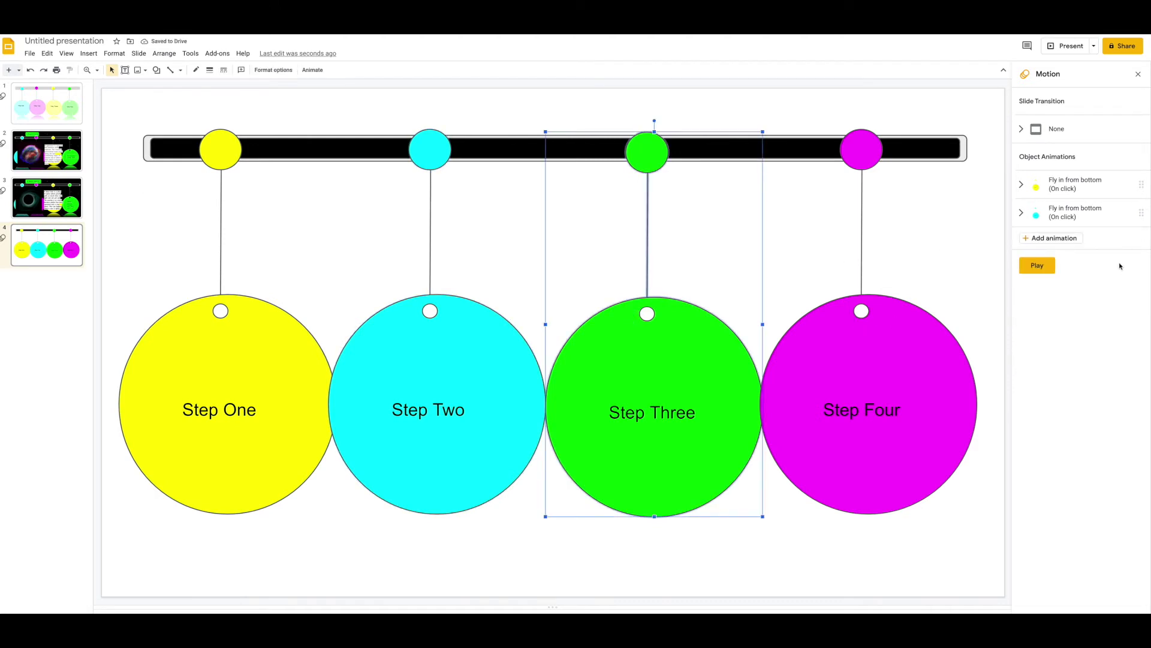
pyautogui.click(1050, 238)
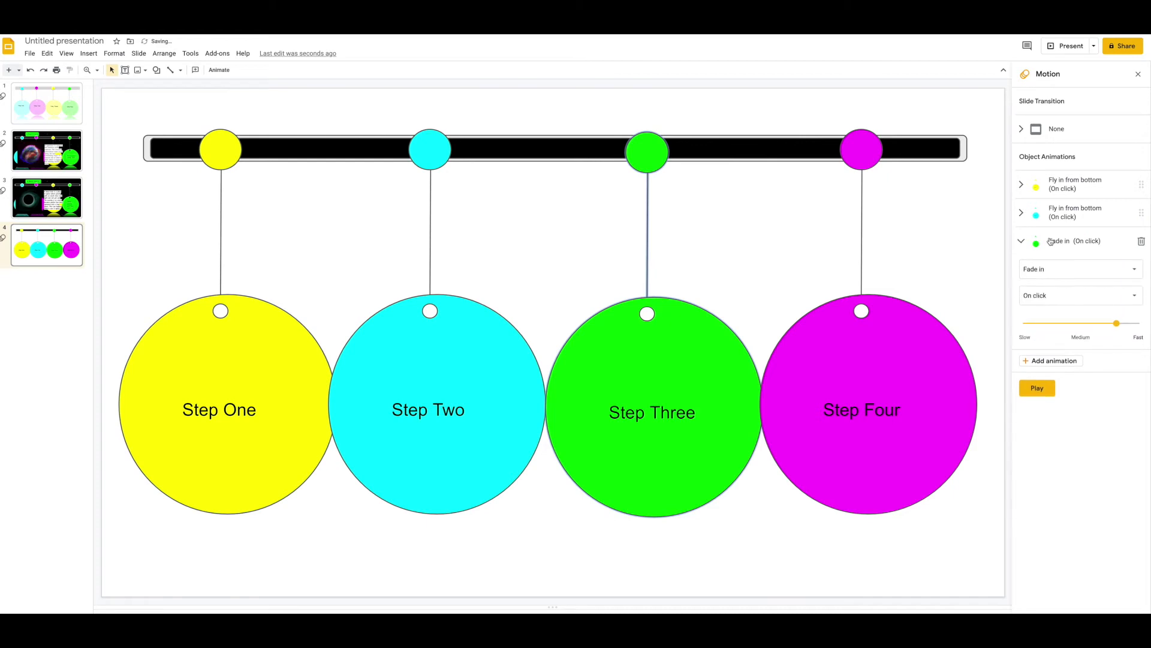
pyautogui.click(1052, 271)
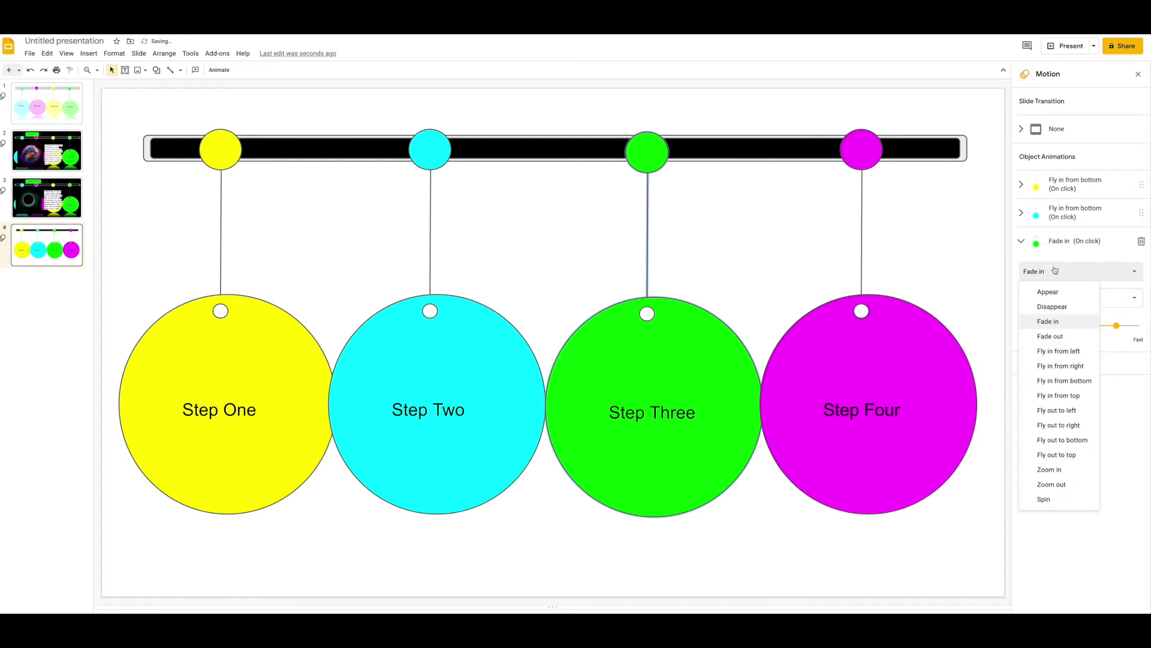
pyautogui.click(1056, 381)
pyautogui.moveTo(1117, 325); pyautogui.dragTo(1107, 325)
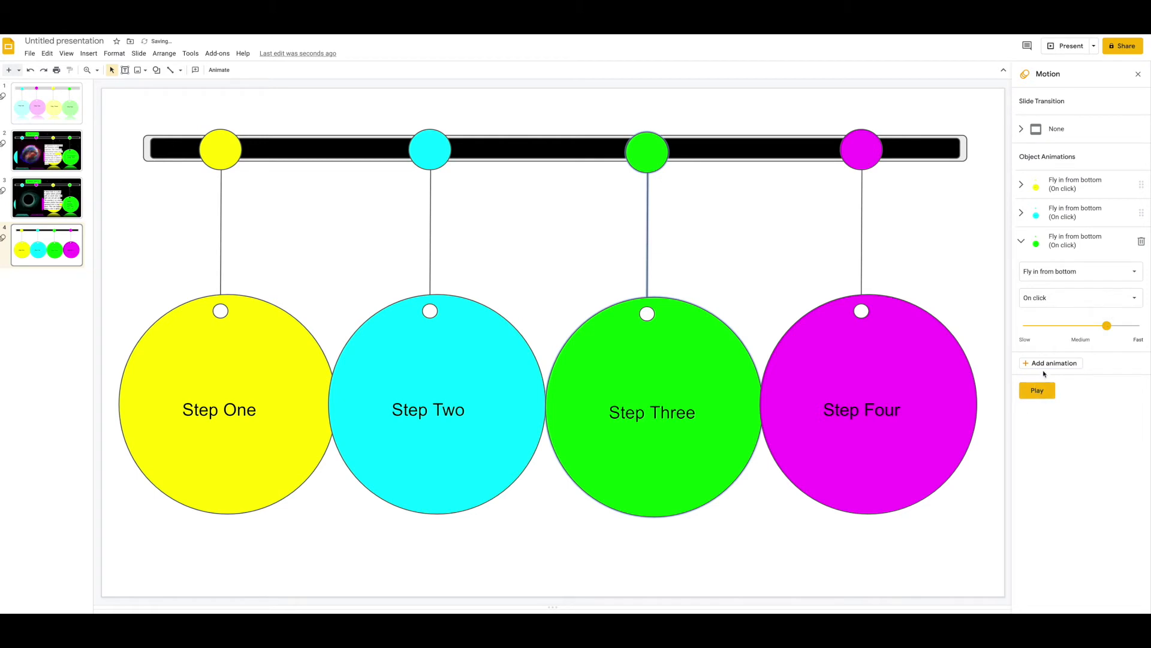
# Animate the magenta "Step Four" tag with Fly in from bottom on click between medium and fast, and preview the slide in presentation mode.
pyautogui.click(932, 390)
pyautogui.click(1052, 264)
pyautogui.click(1048, 300)
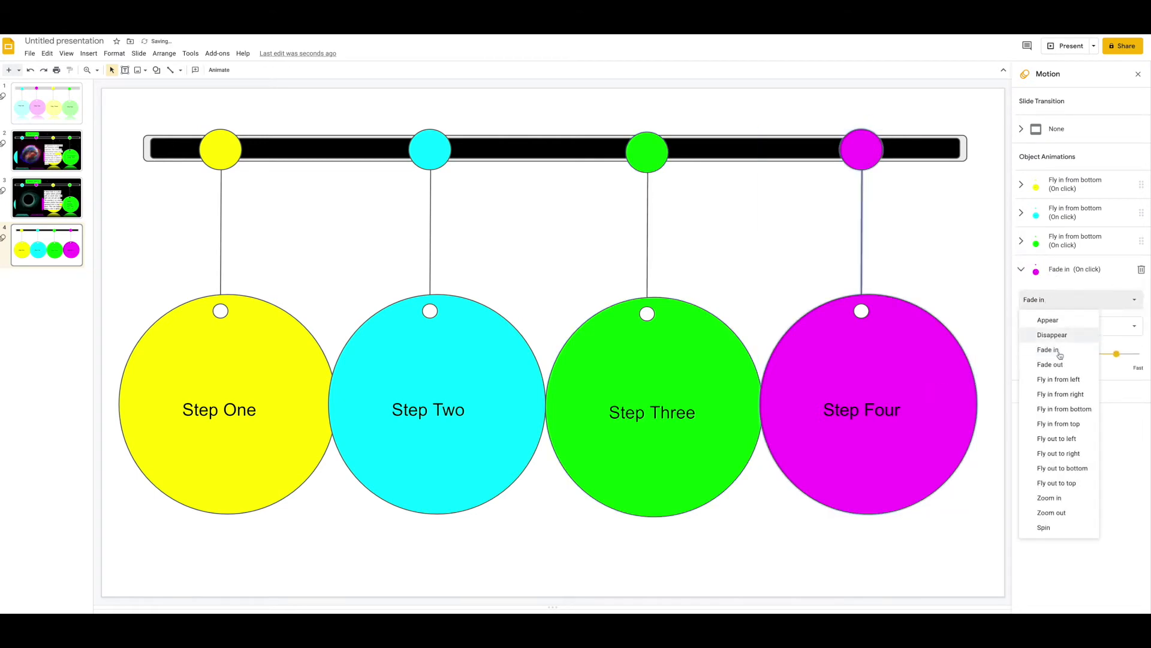
pyautogui.click(1065, 410)
pyautogui.moveTo(1118, 357); pyautogui.dragTo(1109, 358)
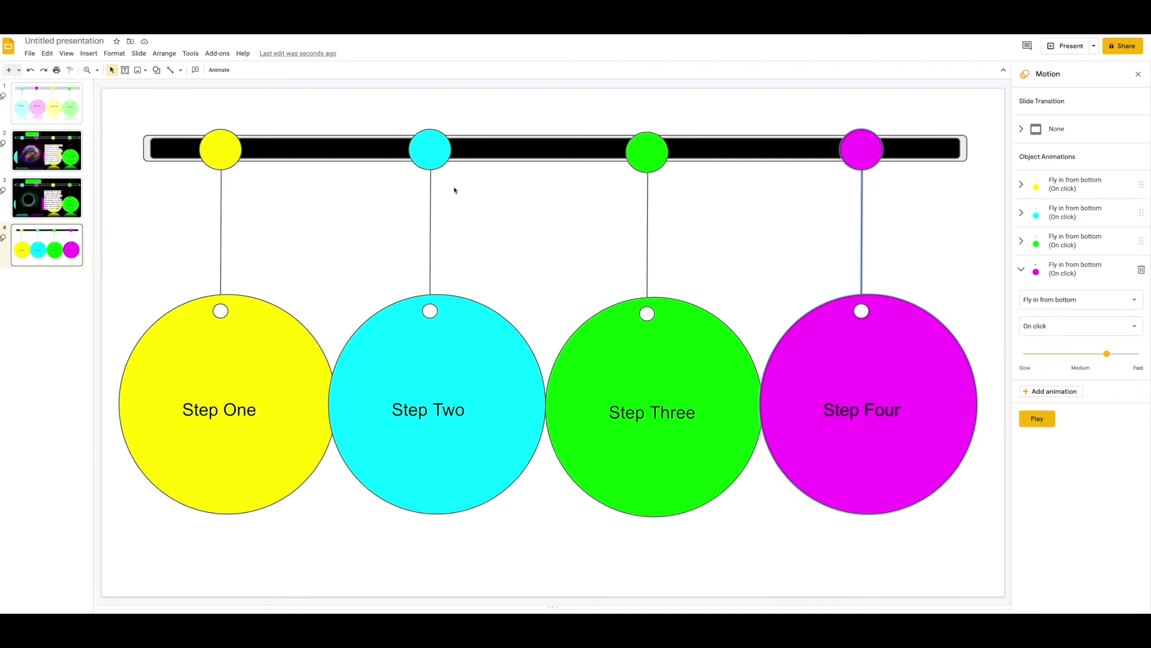
pyautogui.click(1074, 47)
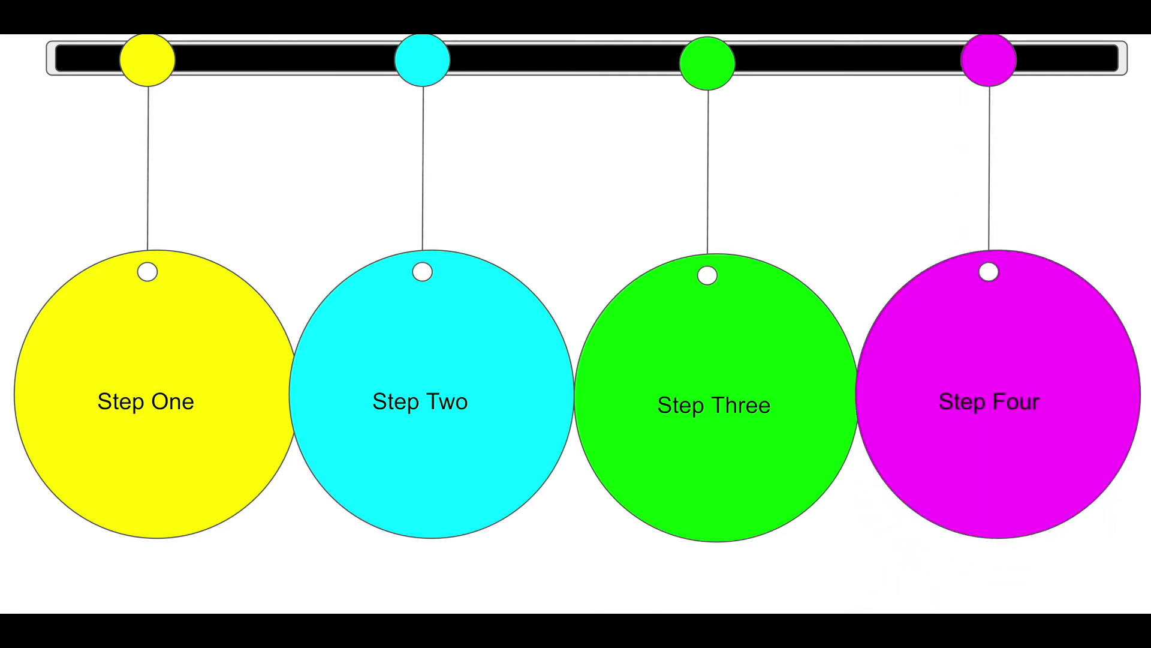
pyautogui.press('Escape')
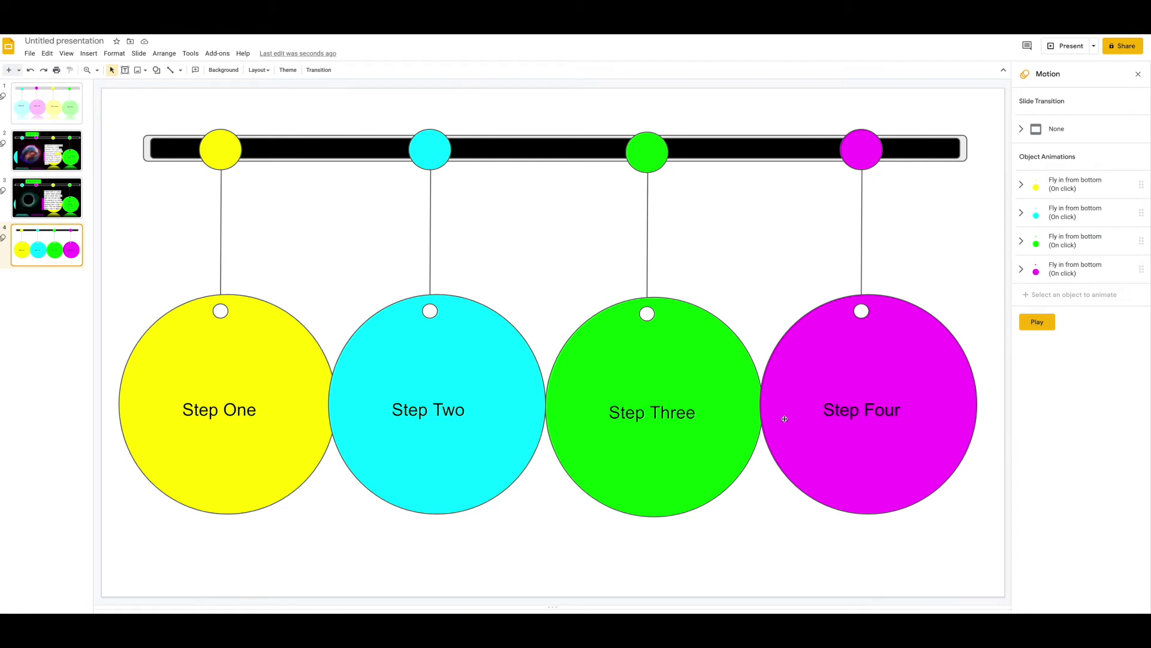
# Add a second animation to the green "Step Three" tag, Fly out to right on click.
pyautogui.click(646, 388)
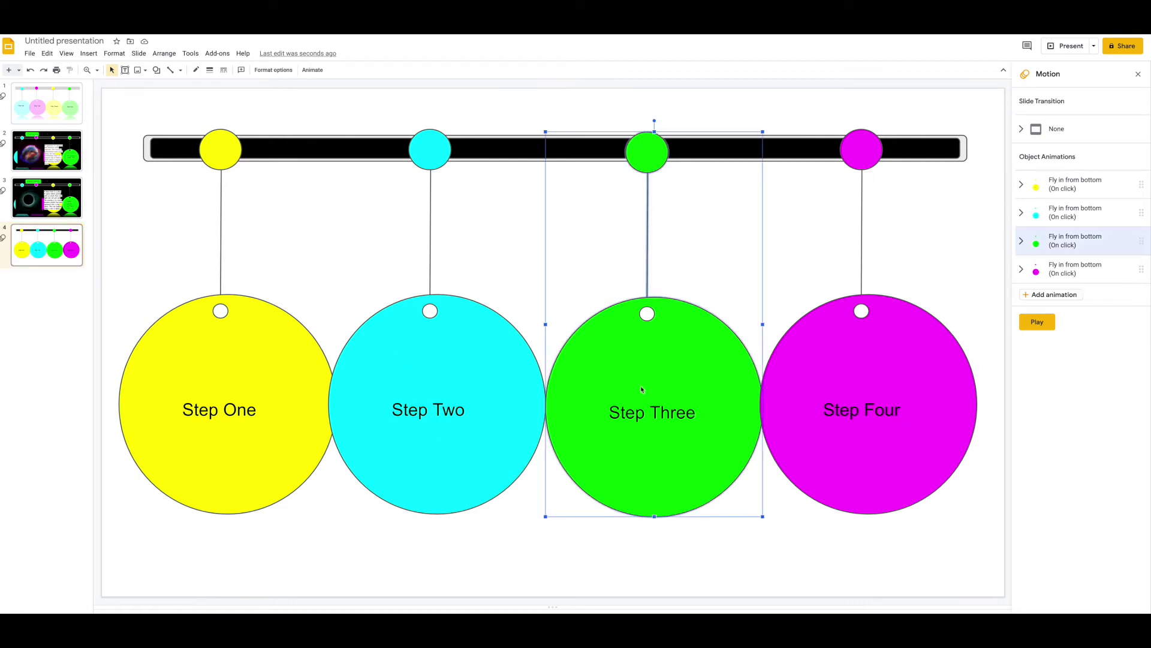
pyautogui.click(1046, 295)
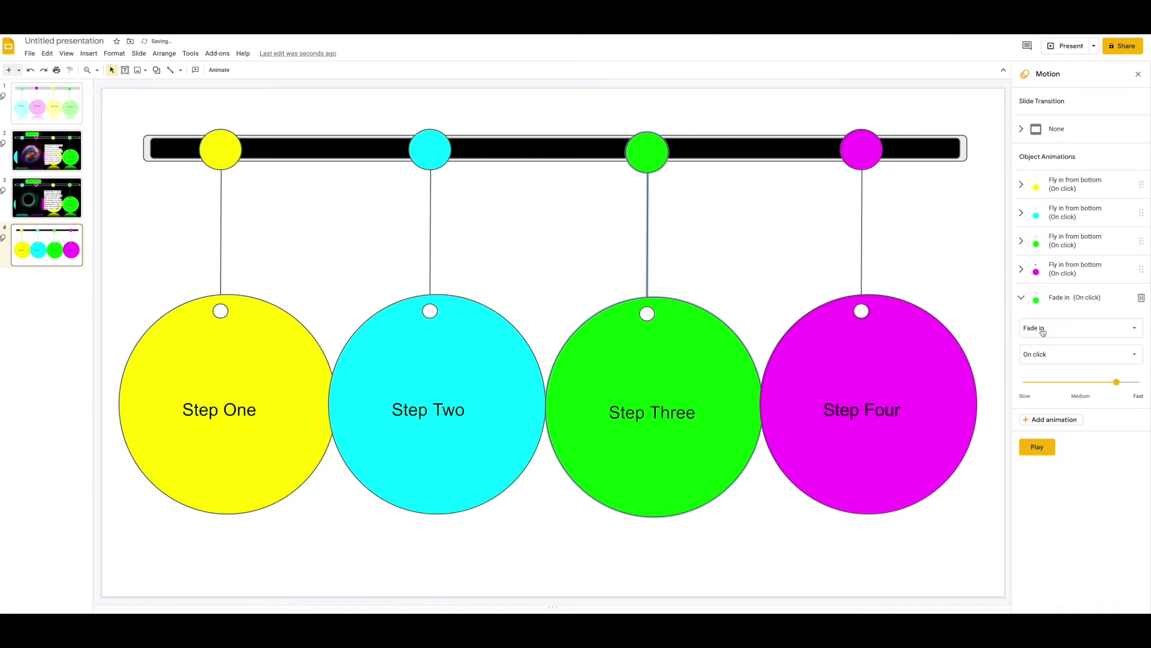
pyautogui.click(1039, 334)
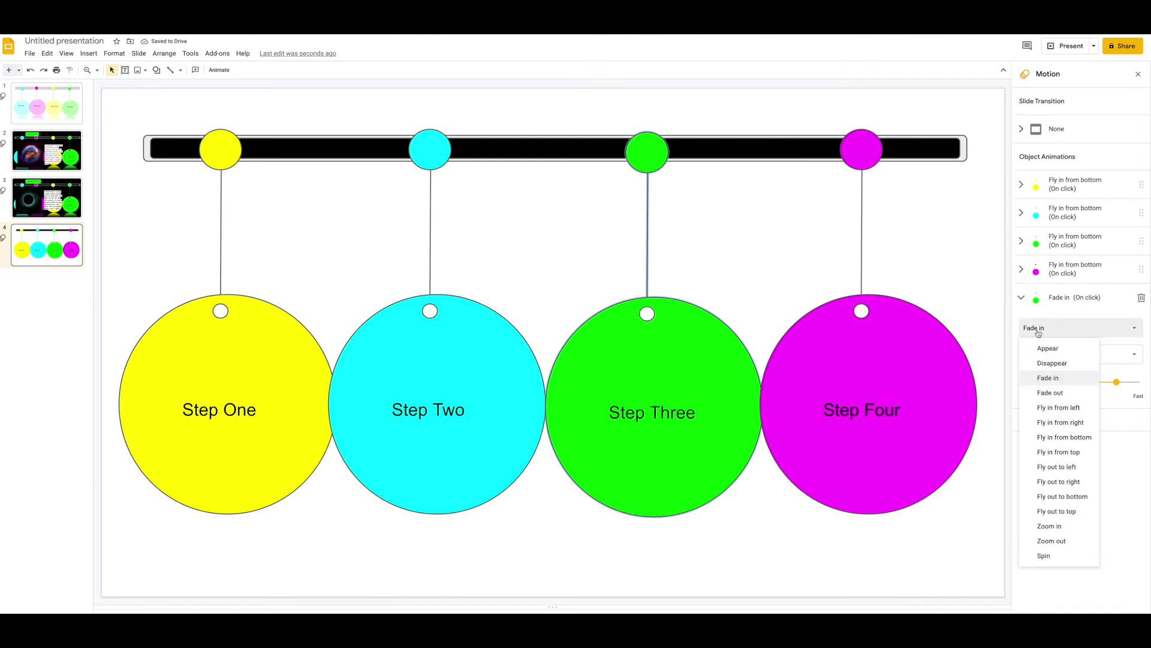
pyautogui.click(1052, 483)
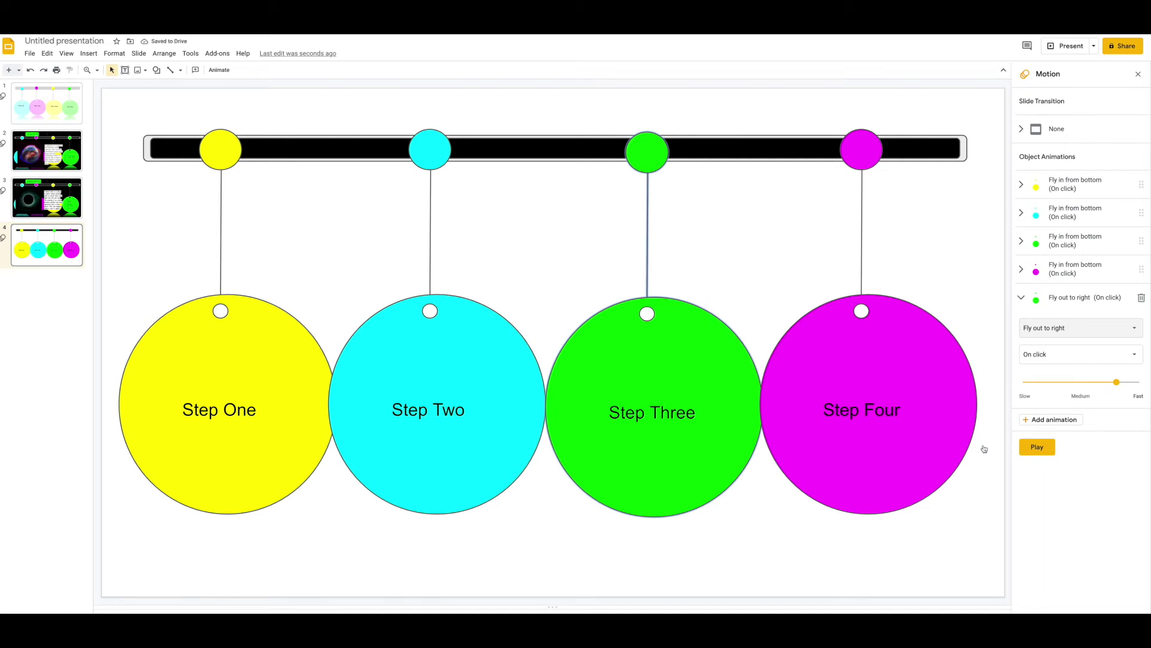
# Add a second animation to the magenta "Step Four" tag, Fly out to bottom on click.
pyautogui.click(872, 389)
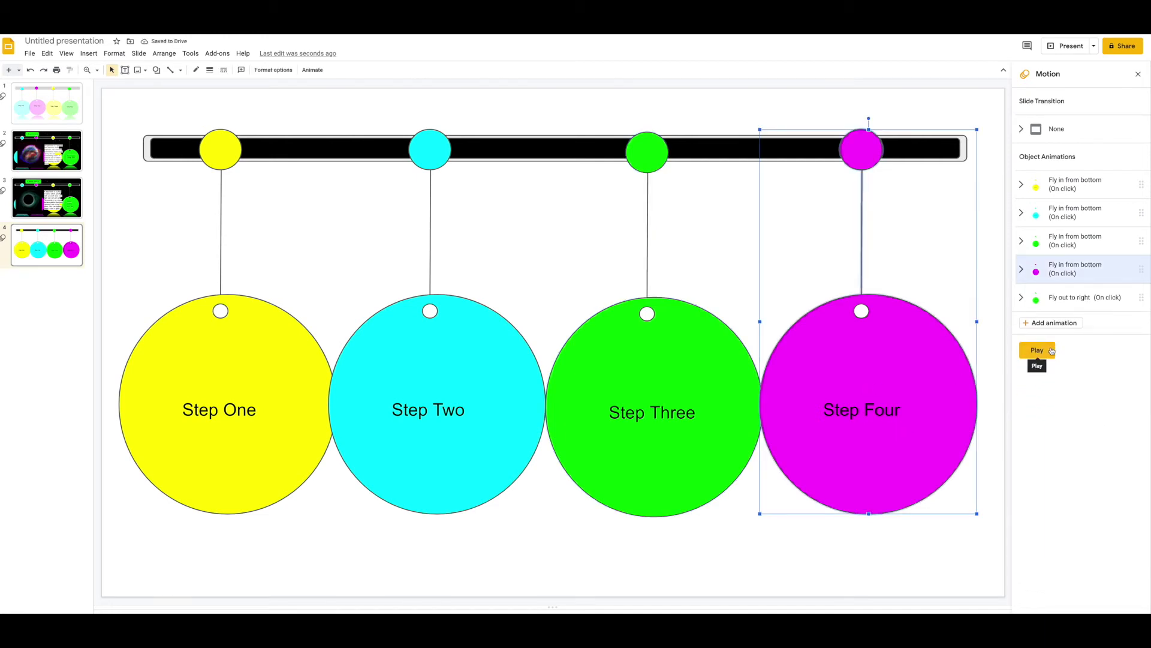
pyautogui.click(1040, 323)
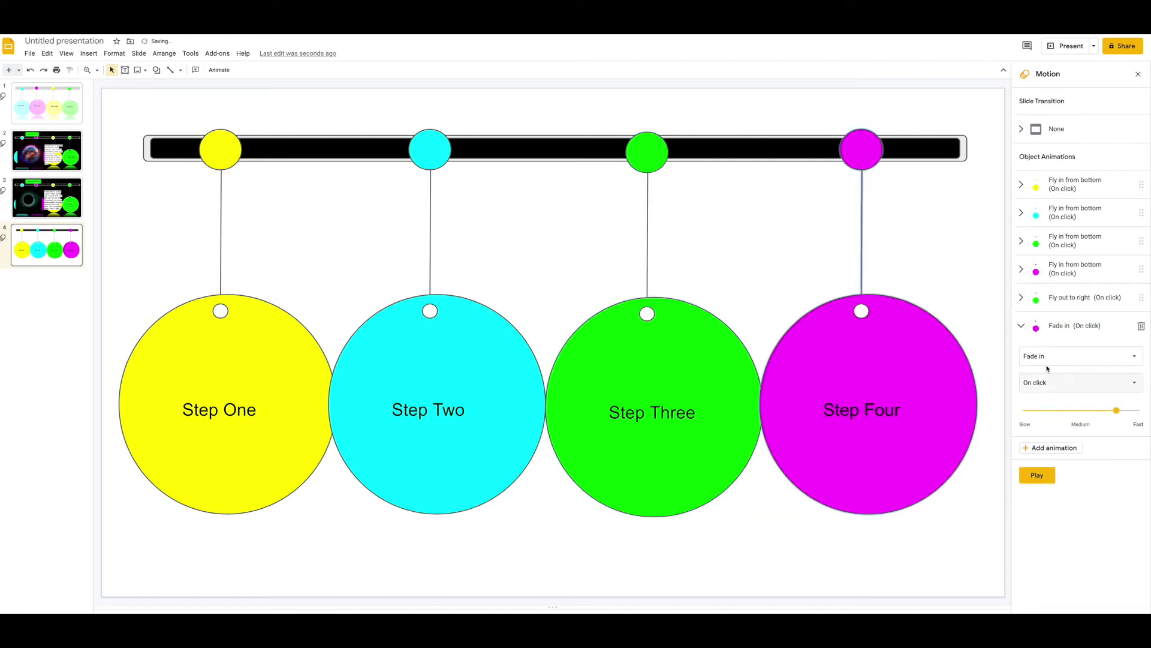
pyautogui.click(1047, 358)
pyautogui.click(1061, 525)
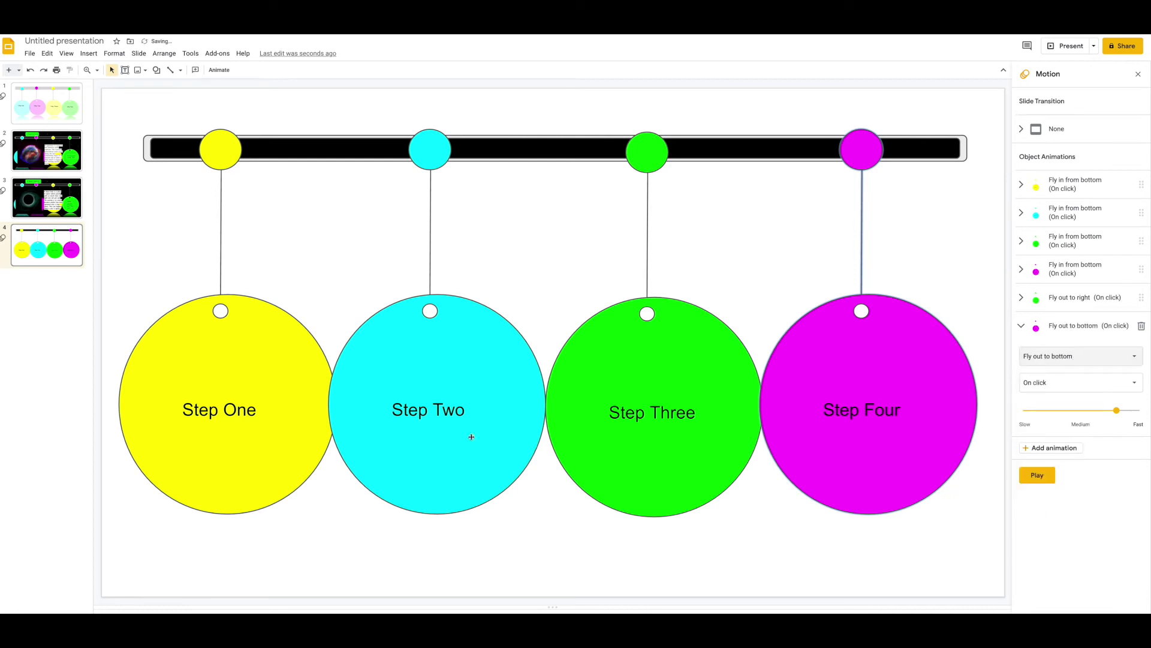
# Add Fly out to right on click to the yellow "Step One" tag at a speed between medium and fast, and present the slide.
pyautogui.click(291, 407)
pyautogui.click(1033, 358)
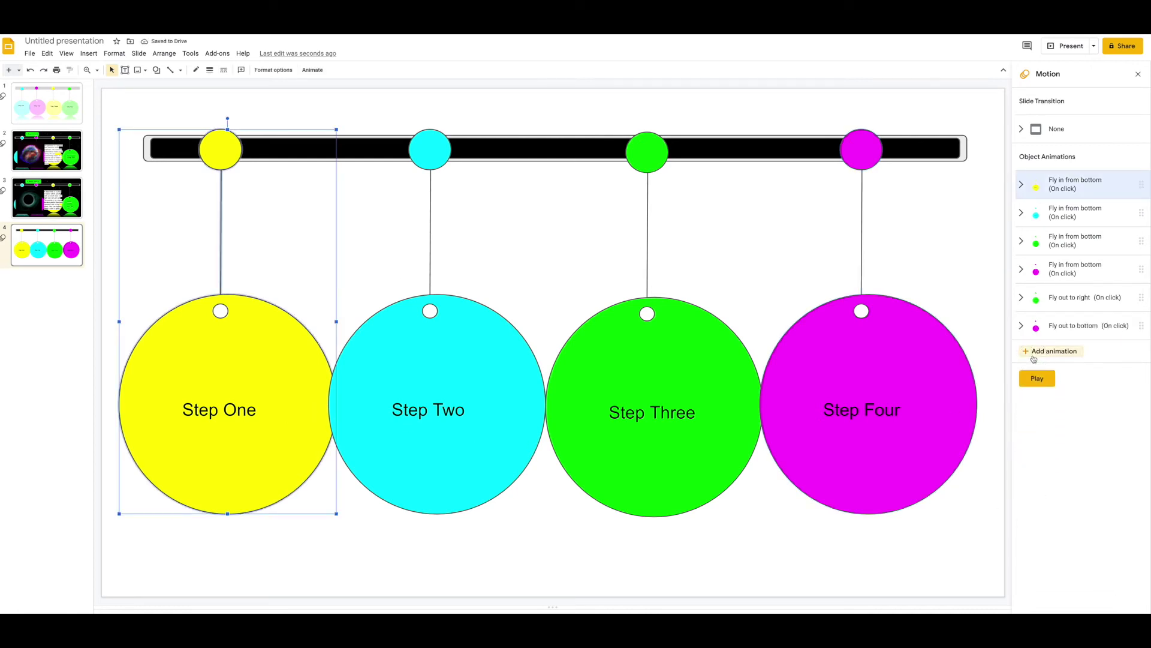
pyautogui.click(1050, 387)
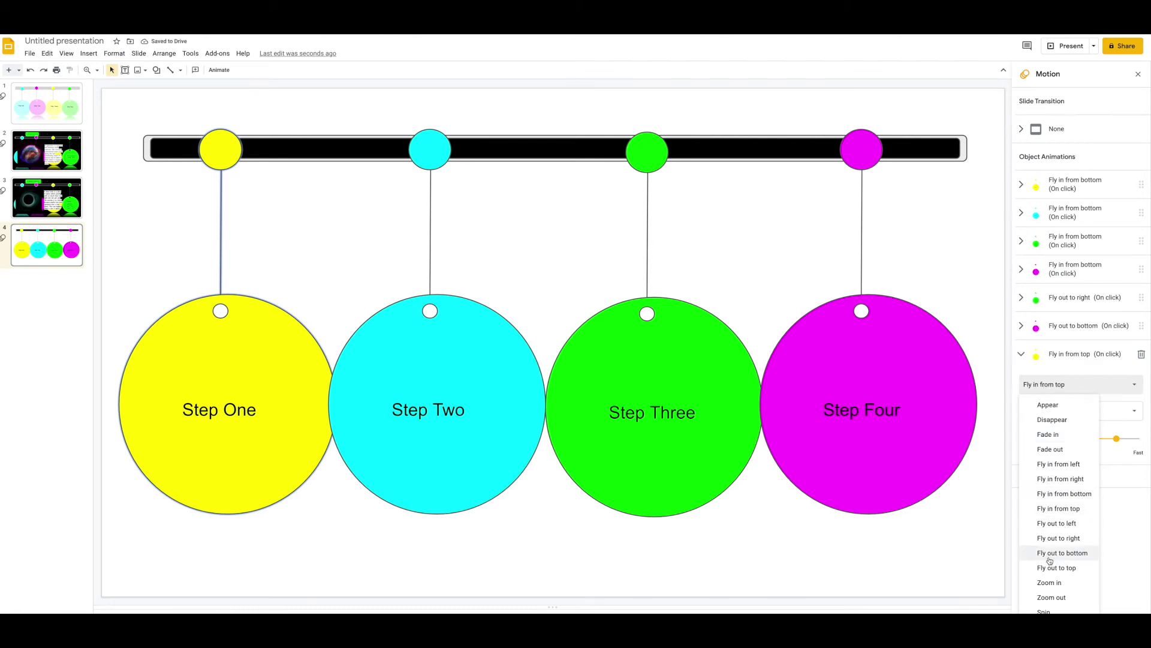
pyautogui.click(1052, 538)
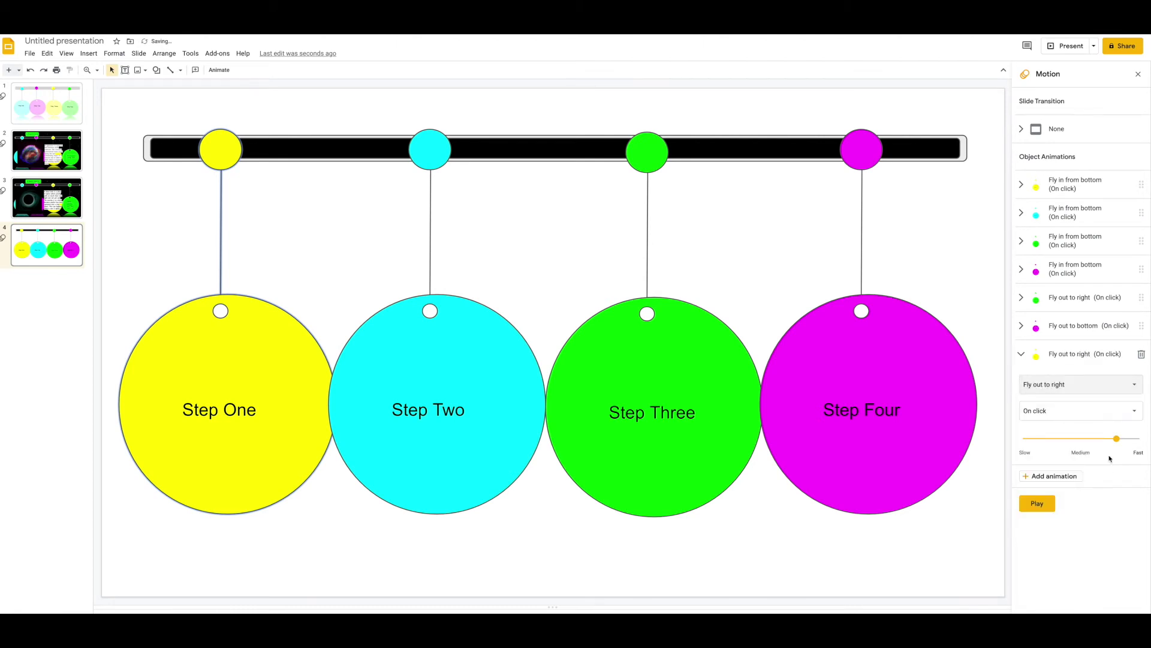
pyautogui.moveTo(1117, 441); pyautogui.dragTo(1107, 440)
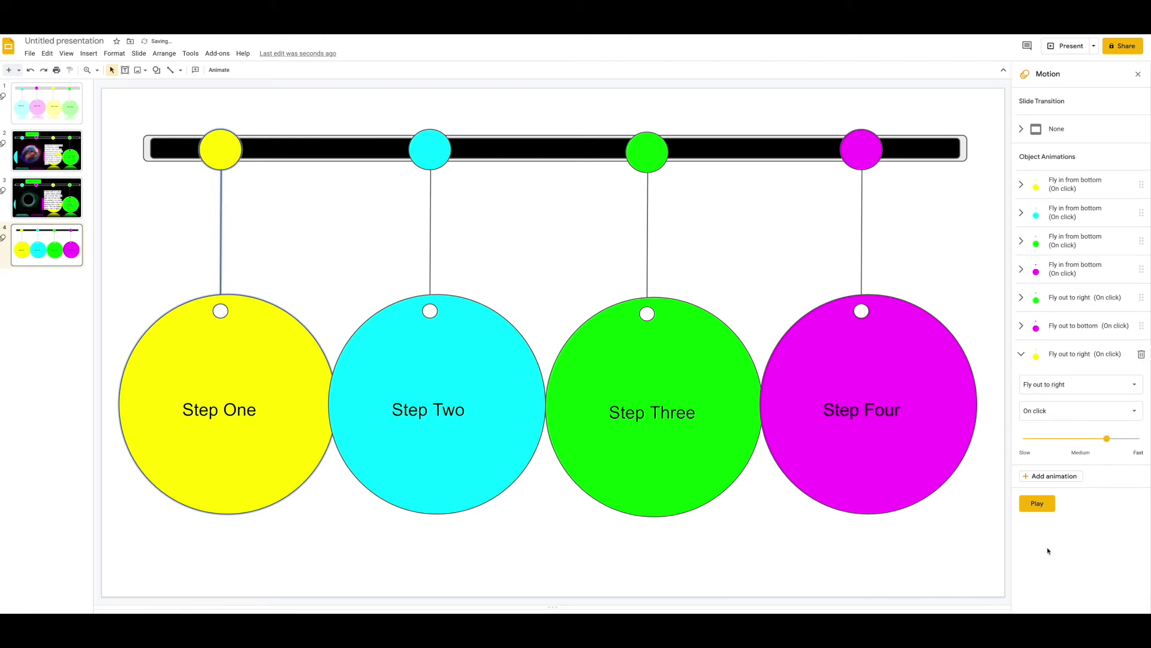
pyautogui.click(1066, 46)
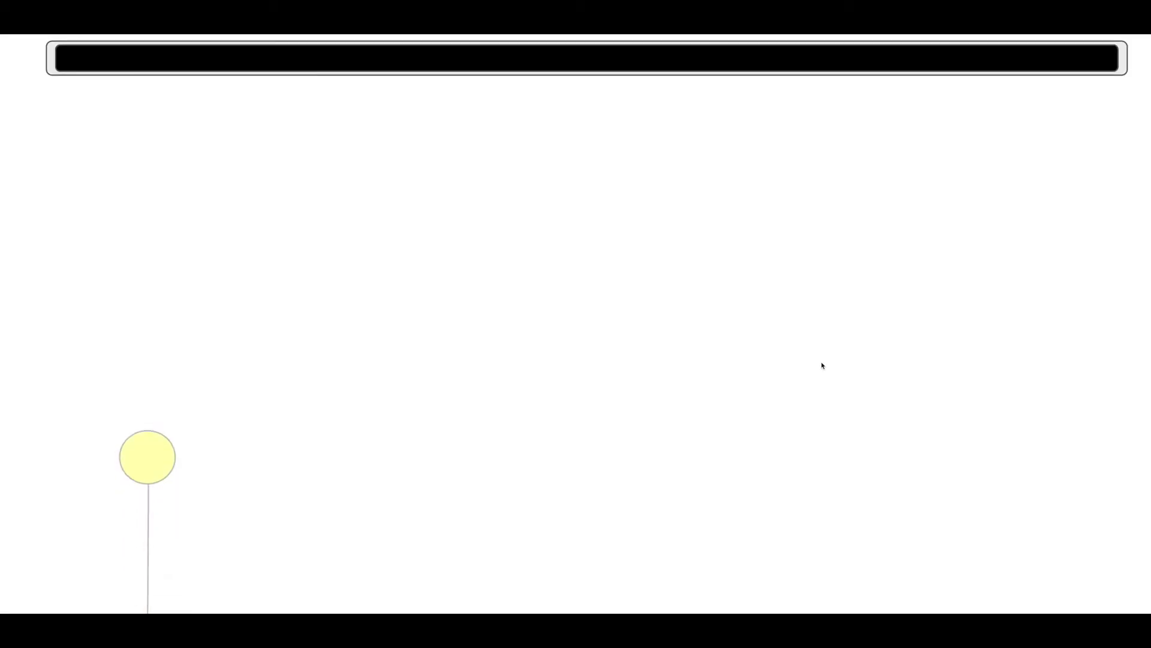